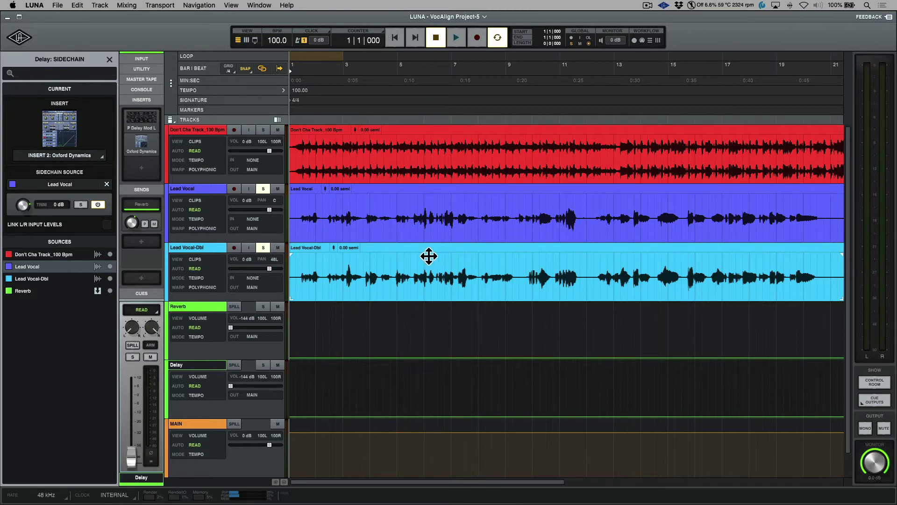
Play the soloed lead and doubled vocals from the start, then again from bar 3 beat 4
left_click(214, 189)
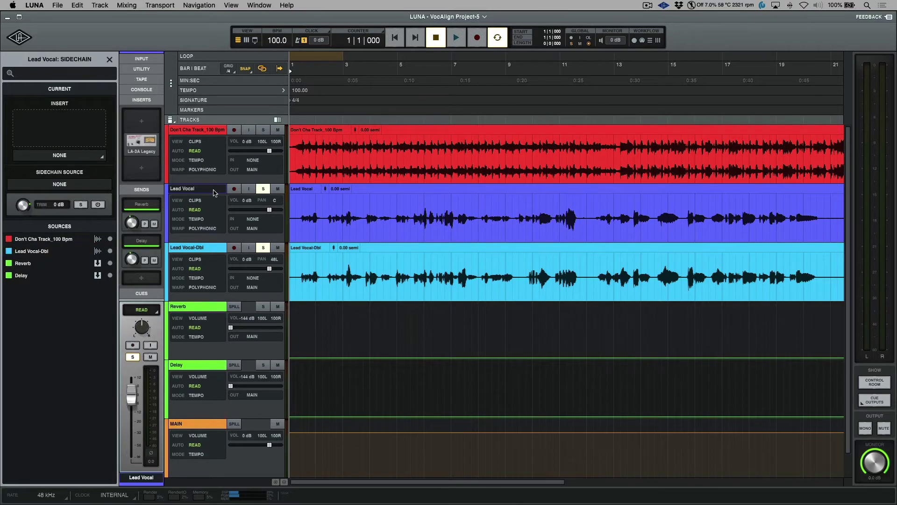
key("space")
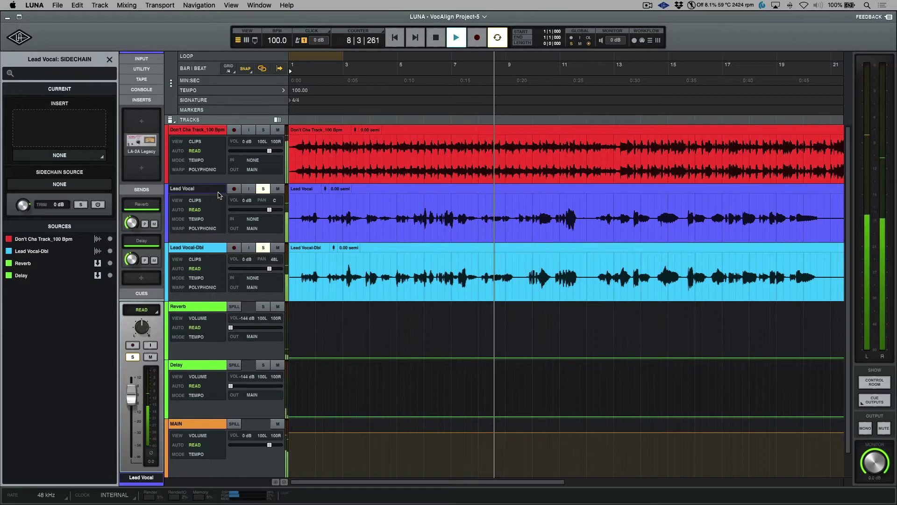
key("space")
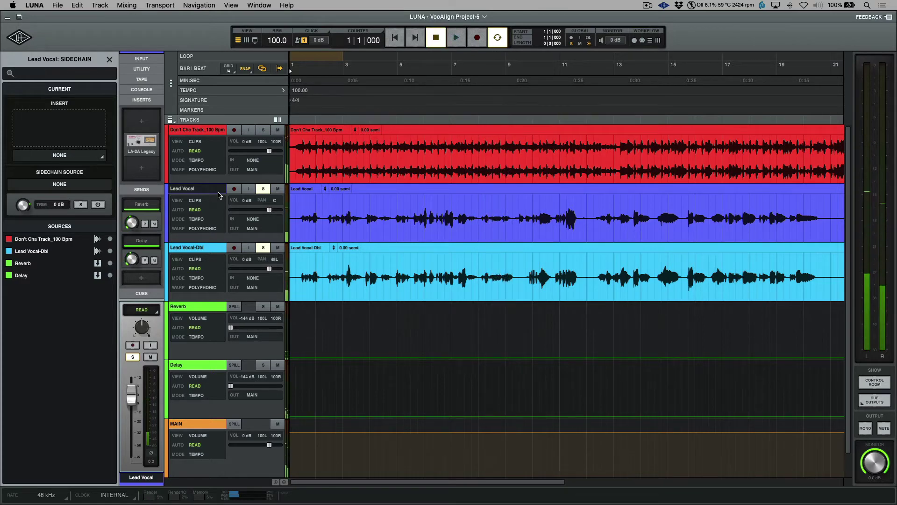
left_click(368, 216)
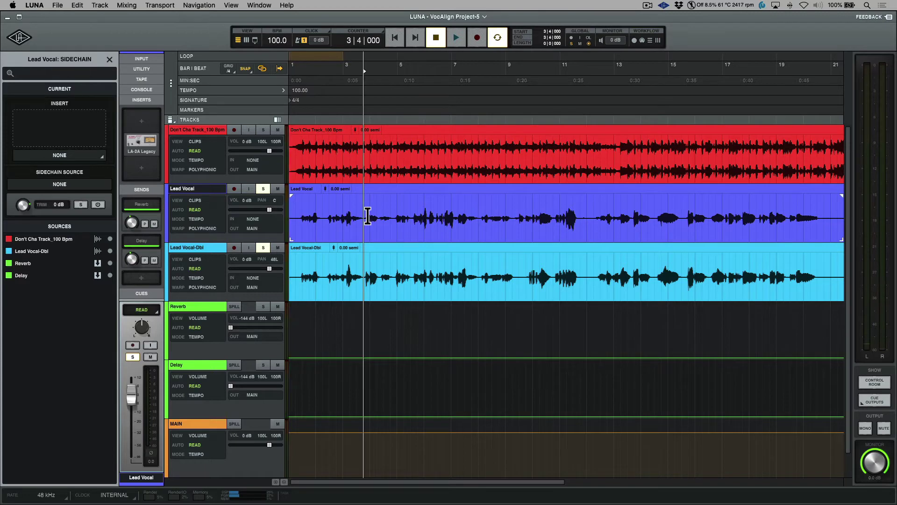
key("space")
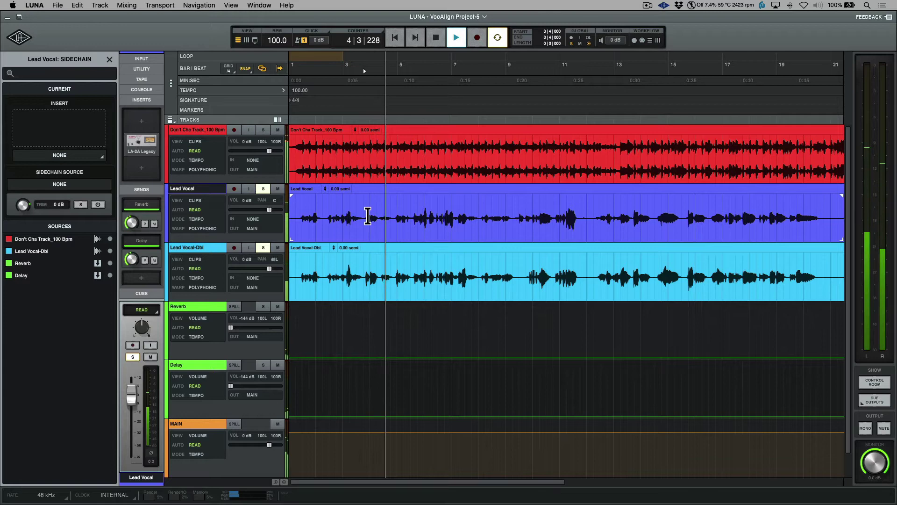
key("space")
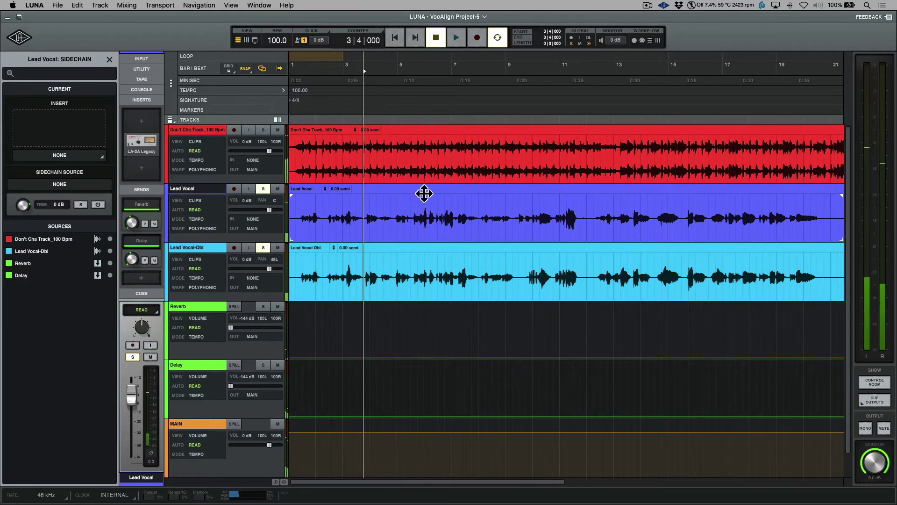
Zoom in around bar 8 beat 4 and replay the vocals from there
left_click(504, 211)
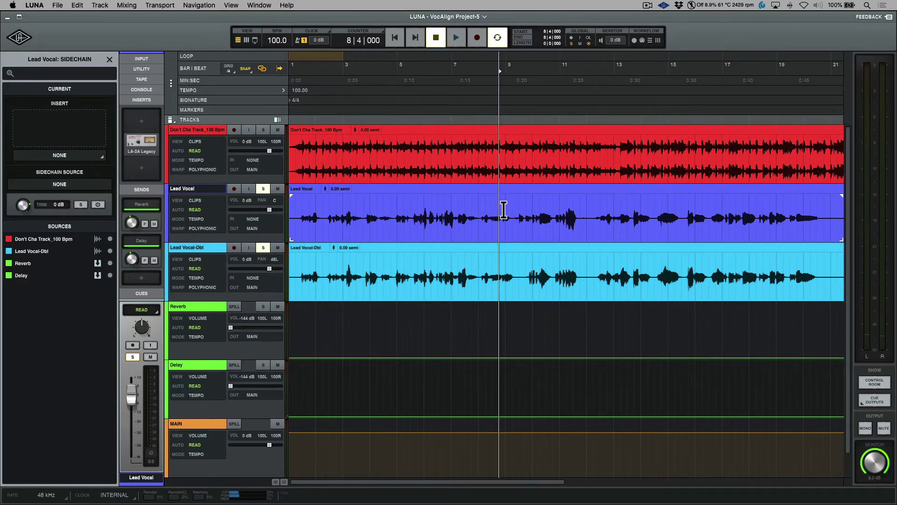
key("super+bracketright")
key("super+bracketright")
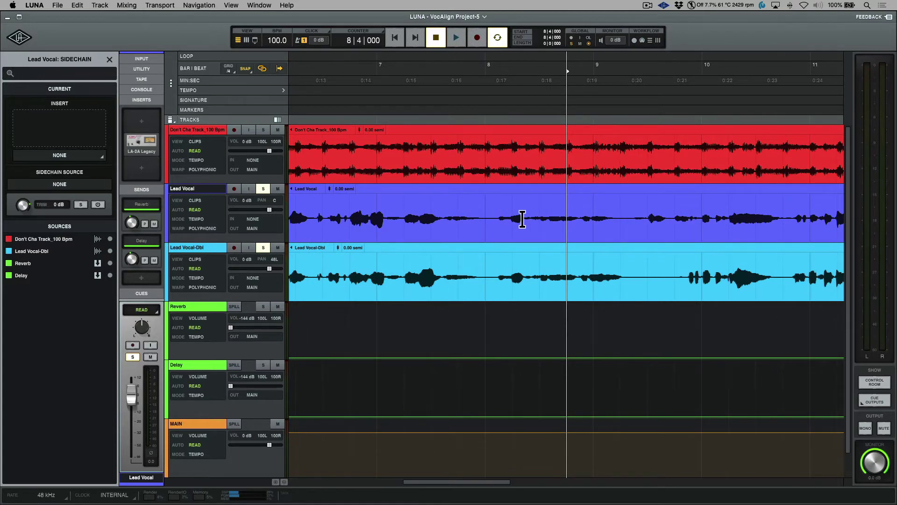
key("space")
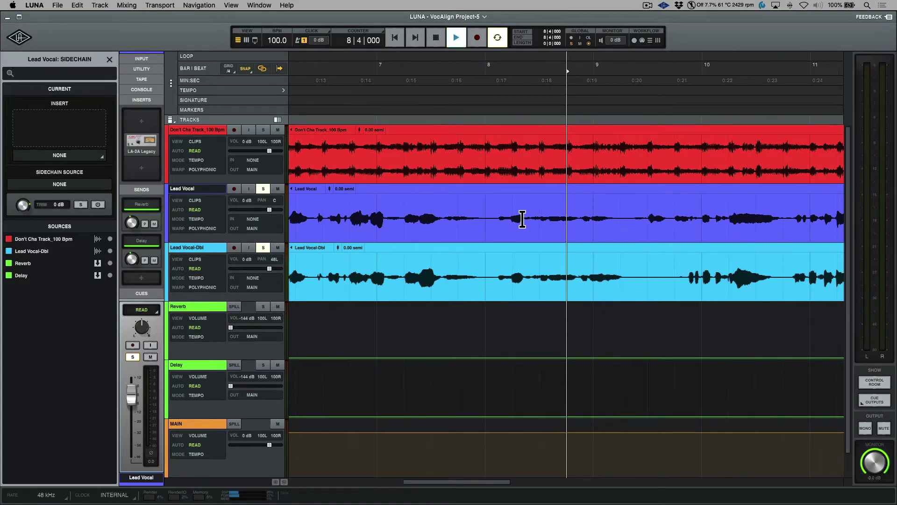
key("space")
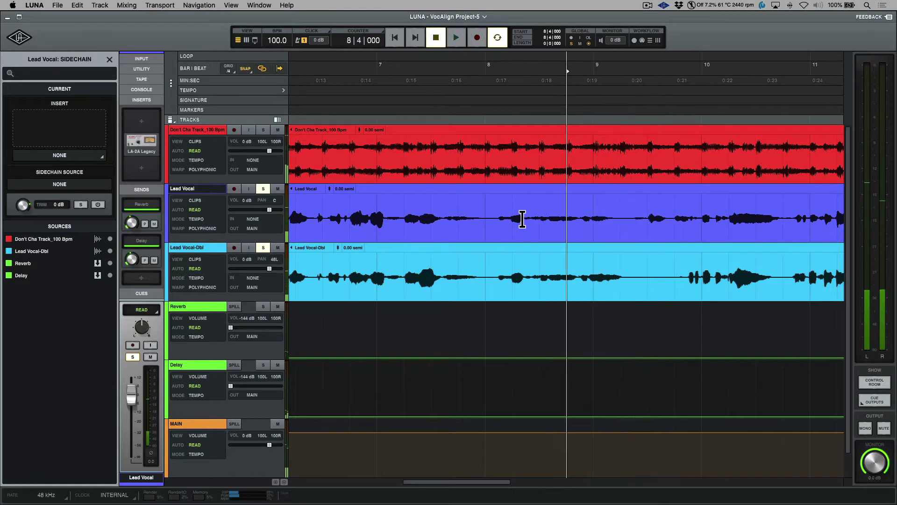
From bar 9 beat 2, play the Lead Vocal alone with Lead Vocal-Dbl unsoloed
left_click(629, 215)
scroll(631, 236, "right", 5)
scroll(567, 236, "right", 1)
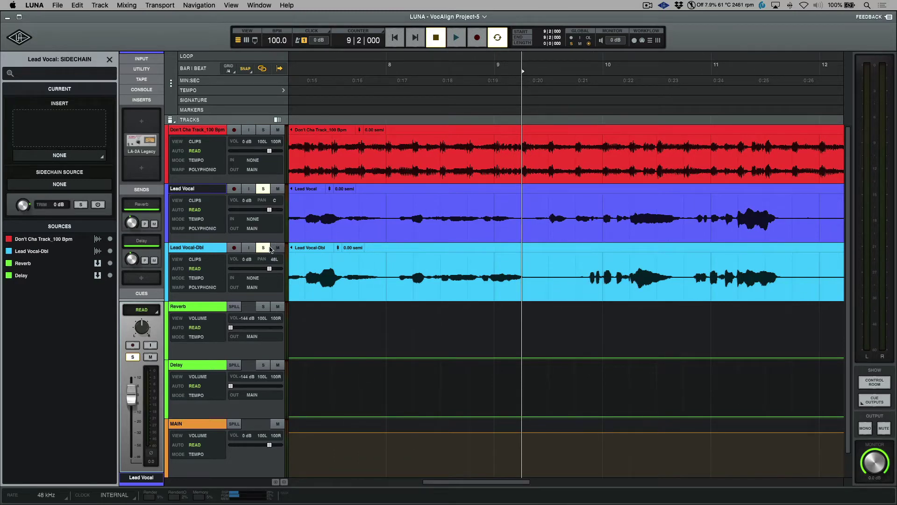
left_click(263, 247)
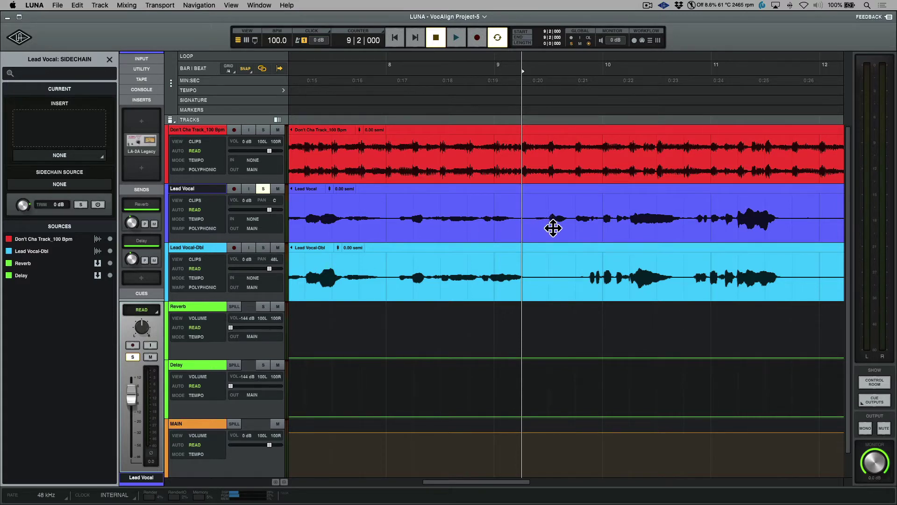
key("space")
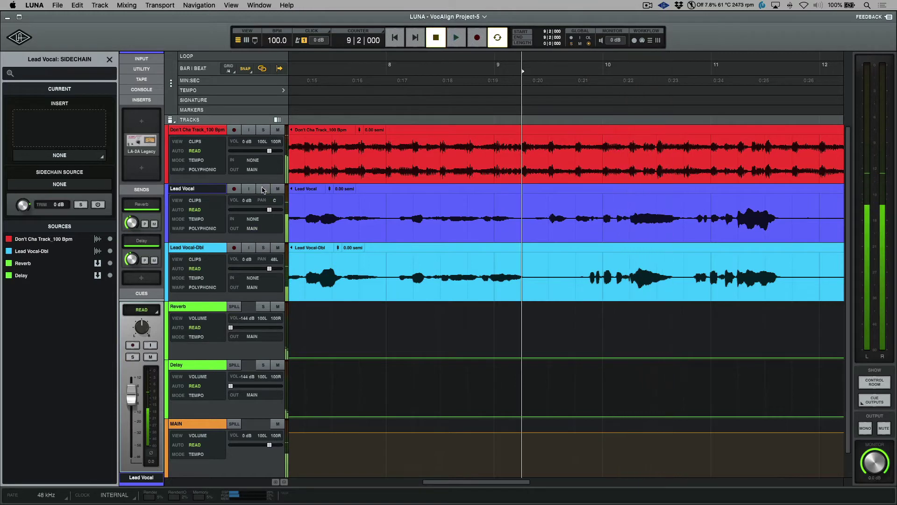
Switch the solo to Lead Vocal-Dbl, stop playback, and zoom out to the whole song
left_click(264, 248)
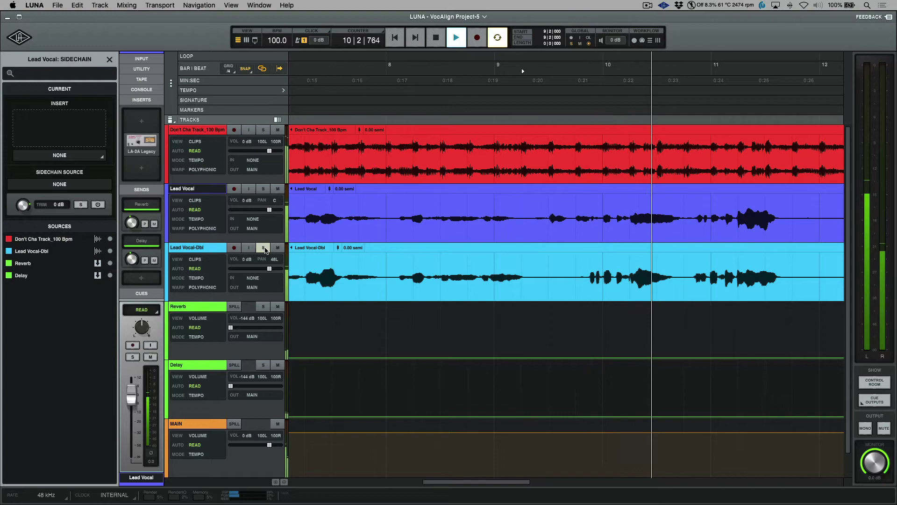
key("space")
key("super+minus")
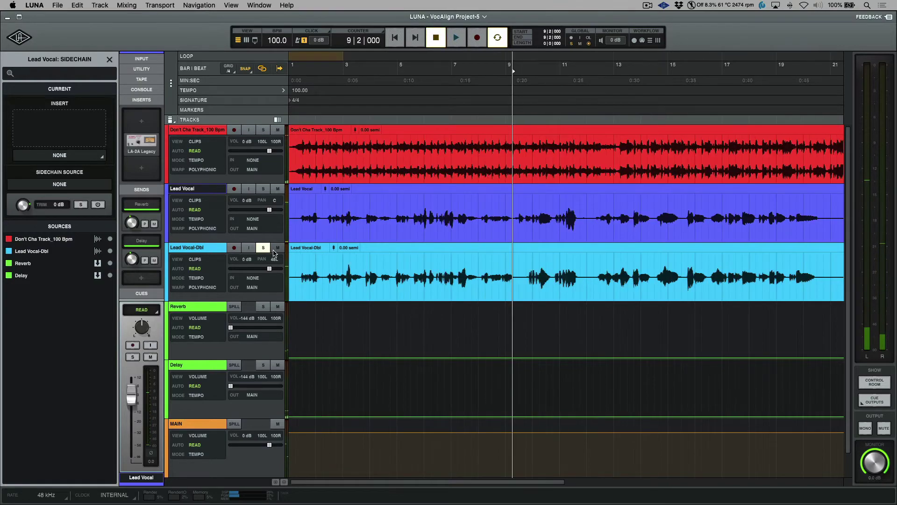
Unsolo Lead Vocal-Dbl and load VocAlign Project 5 AU on its first insert via a 'voc' search
left_click(263, 248)
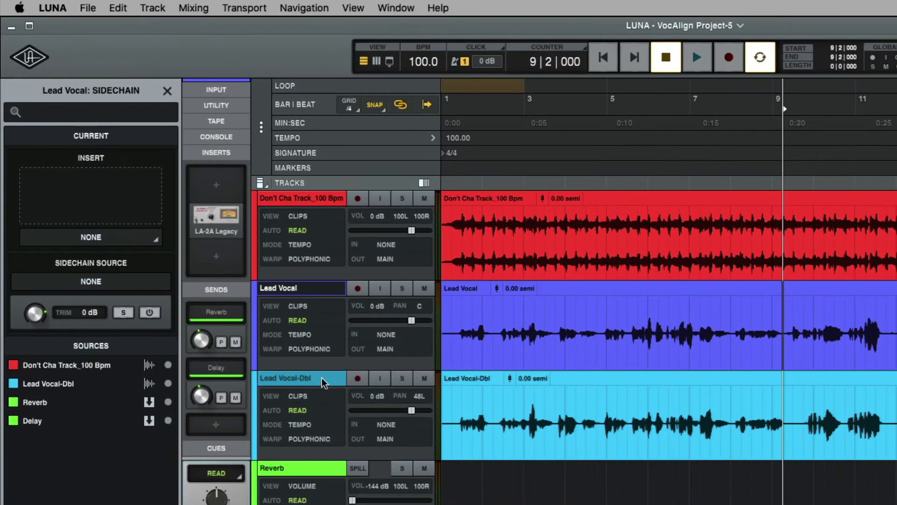
left_click(322, 377)
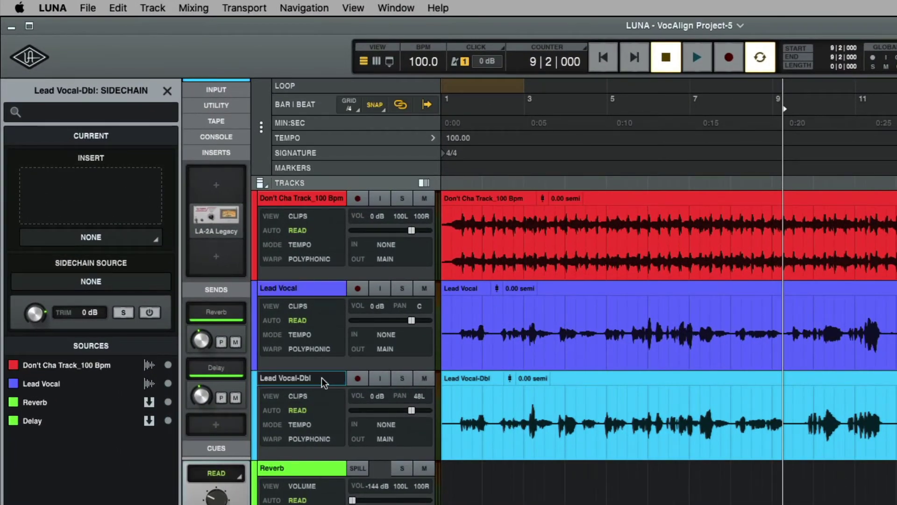
left_click(212, 185)
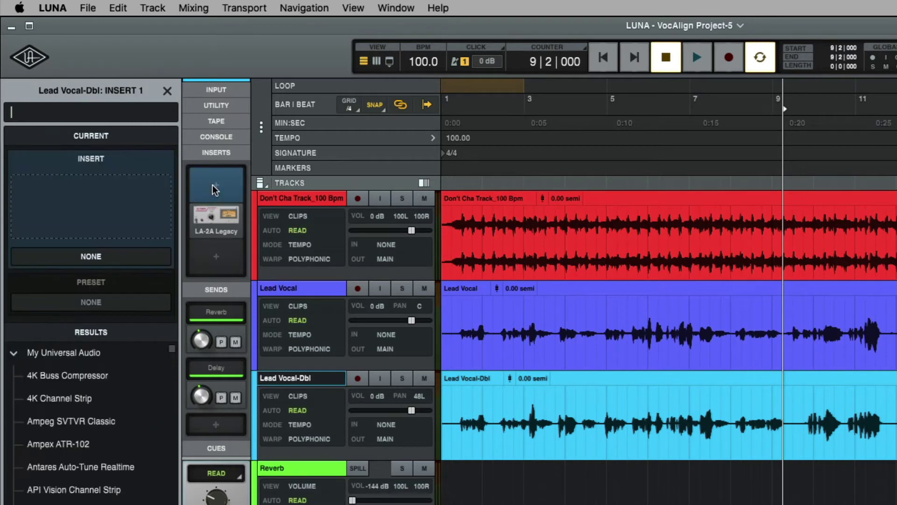
type("voc")
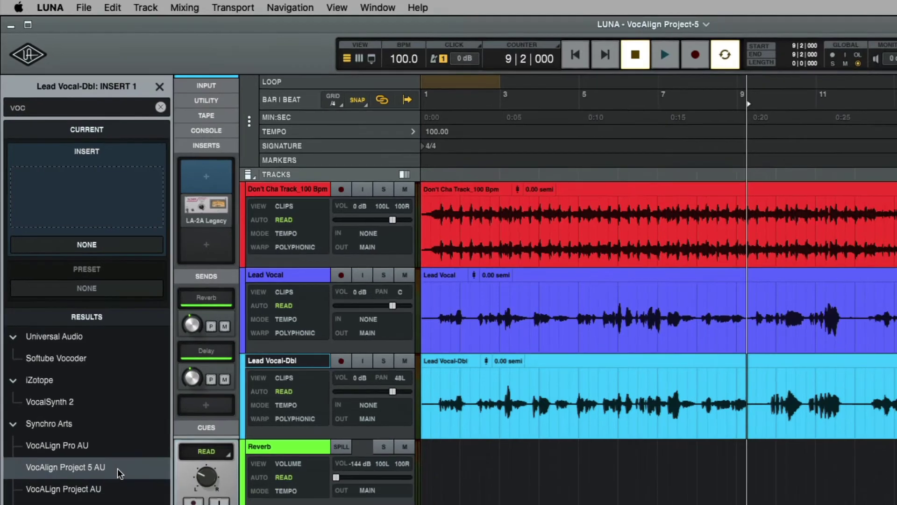
double_click(125, 496)
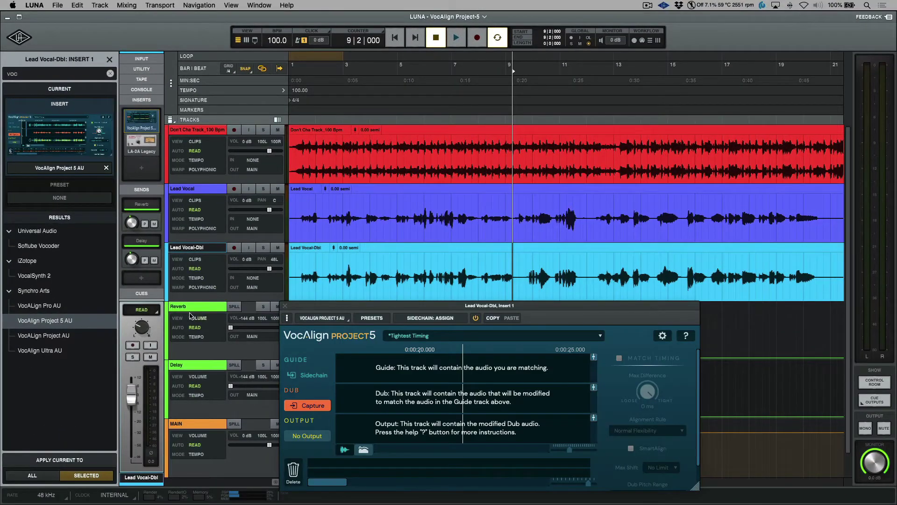
left_click_drag(415, 308, 413, 190)
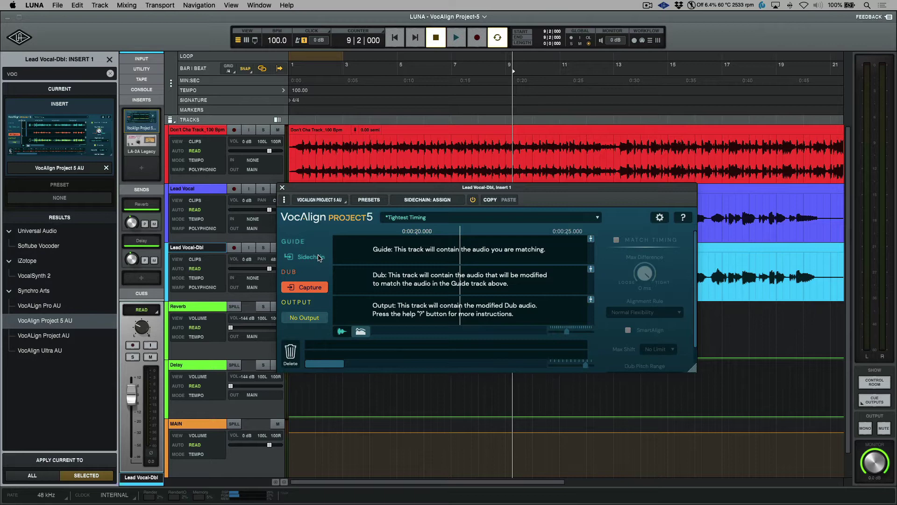
Assign the Lead Vocal track as VocAlign's sidechain source
left_click(434, 202)
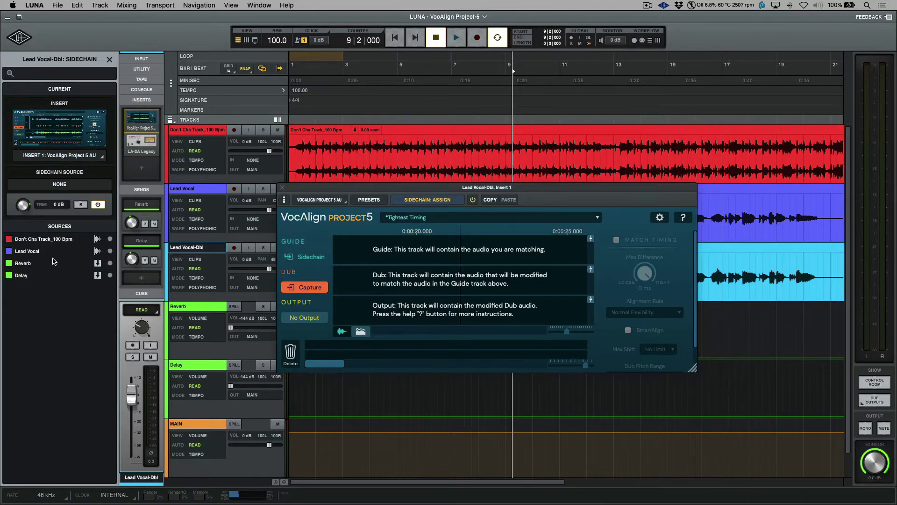
left_click(55, 252)
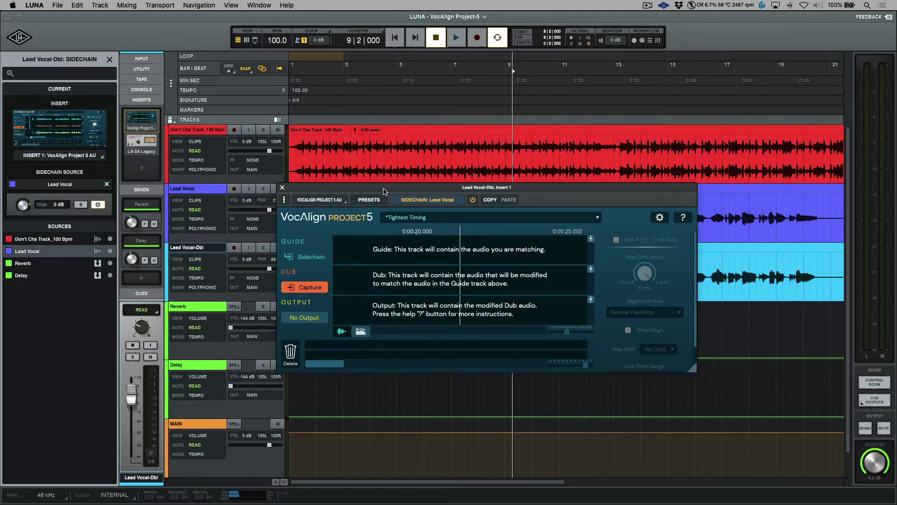
left_click_drag(383, 191, 387, 319)
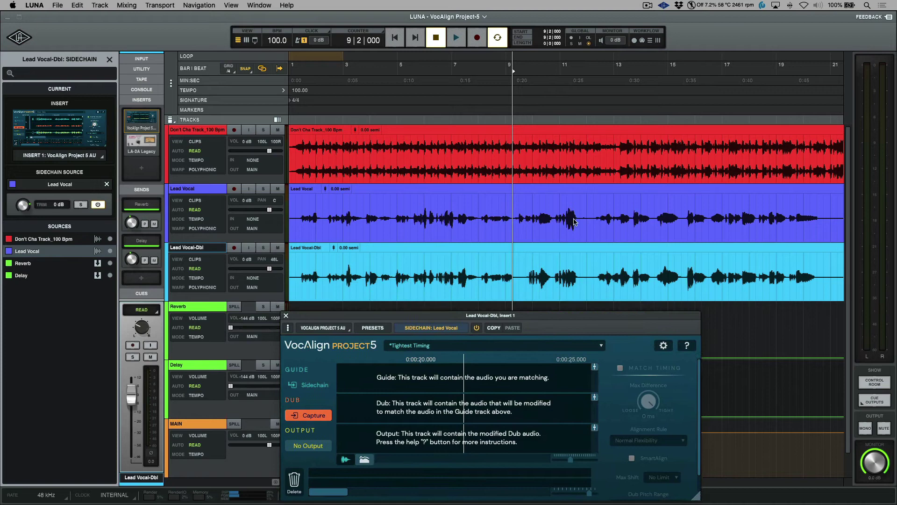
Select bars 1–12, arm VocAlign Capture, turn off looping, and play to capture the dub
left_click(590, 215)
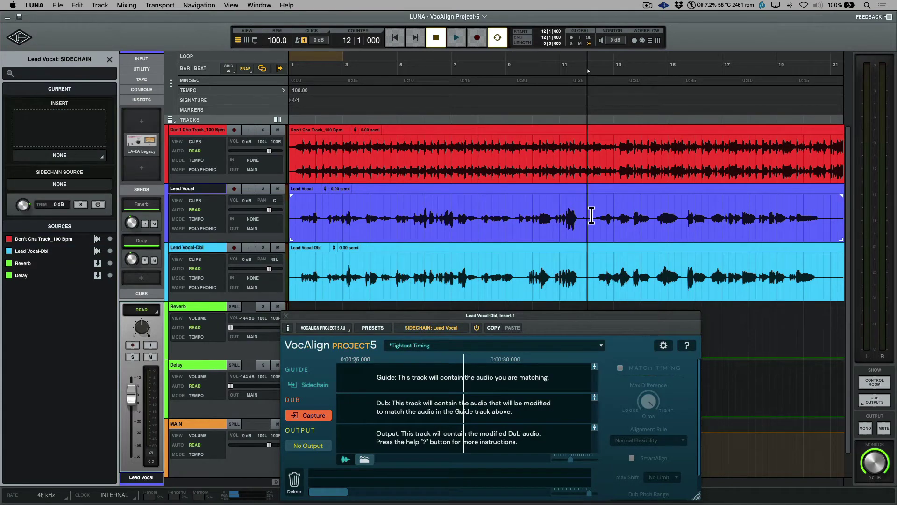
left_click_drag(591, 215, 289, 220)
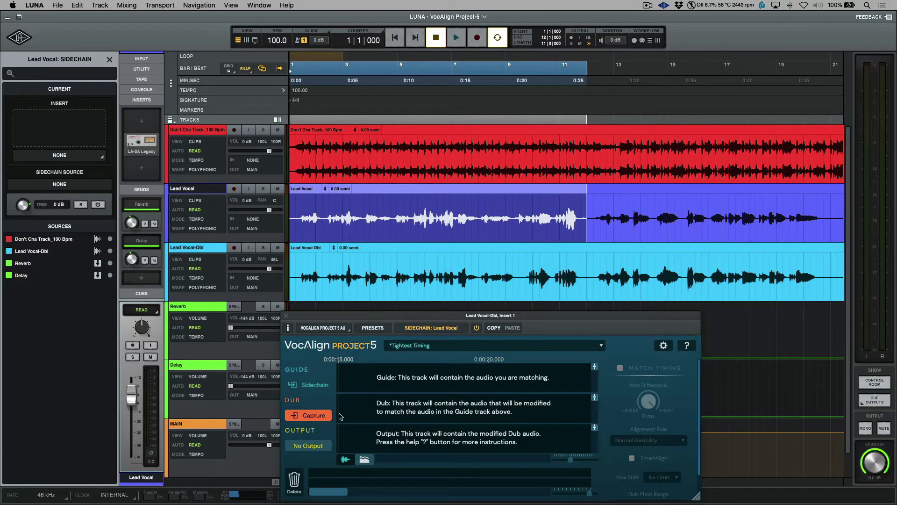
left_click(323, 416)
left_click_drag(386, 317, 394, 309)
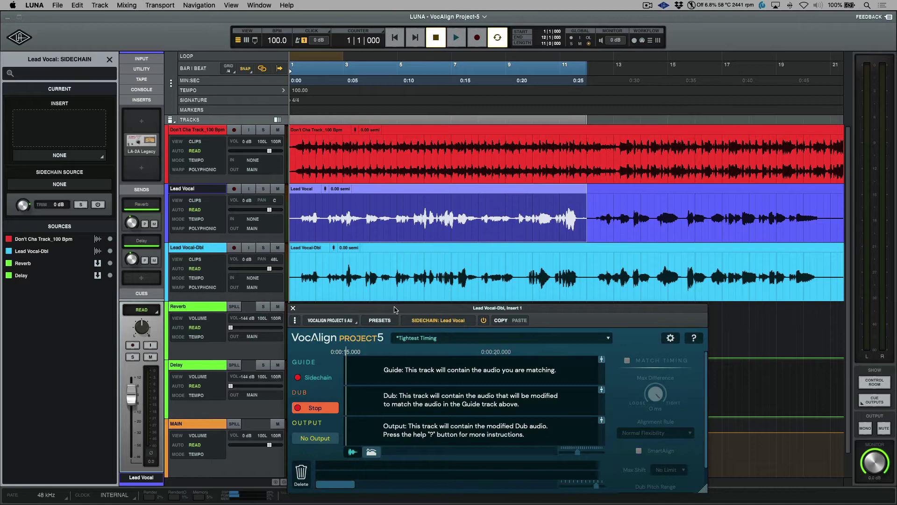
left_click(497, 38)
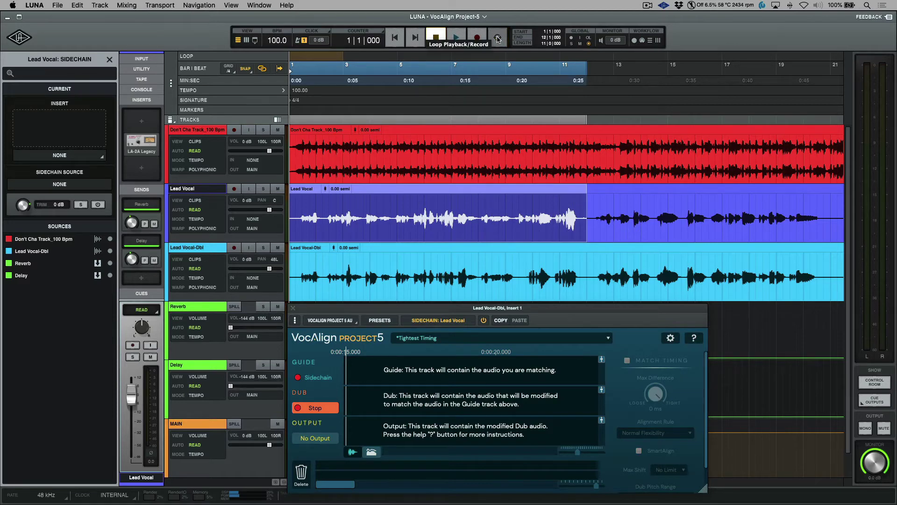
key("space")
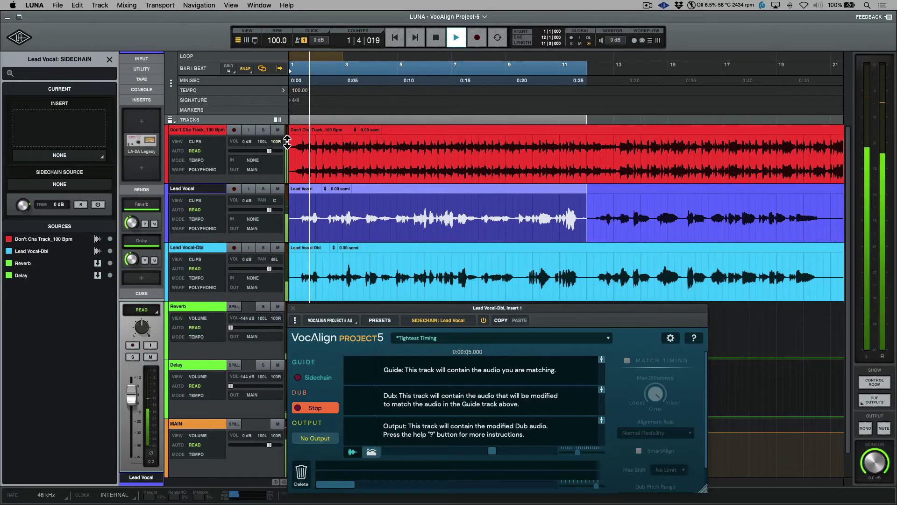
left_click(278, 130)
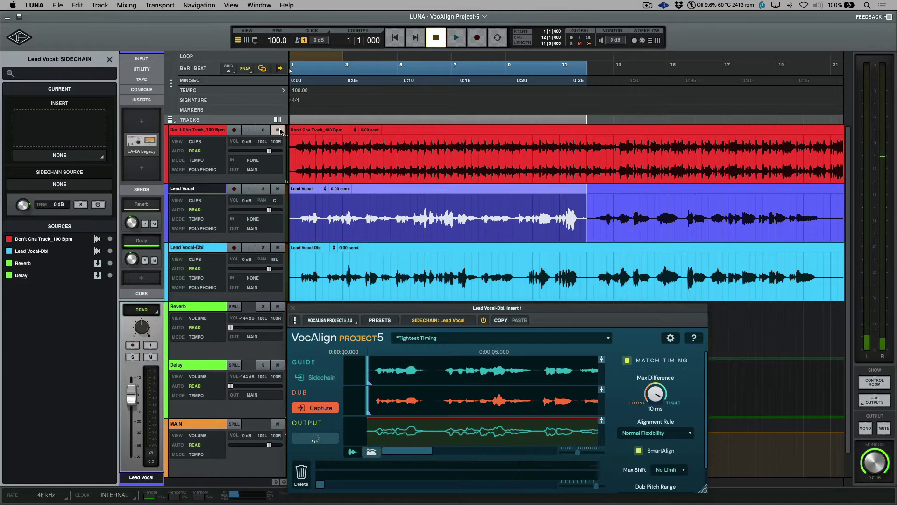
Mute the Don't Cha Track backing and preview the aligned output later and near 0:03
left_click(278, 130)
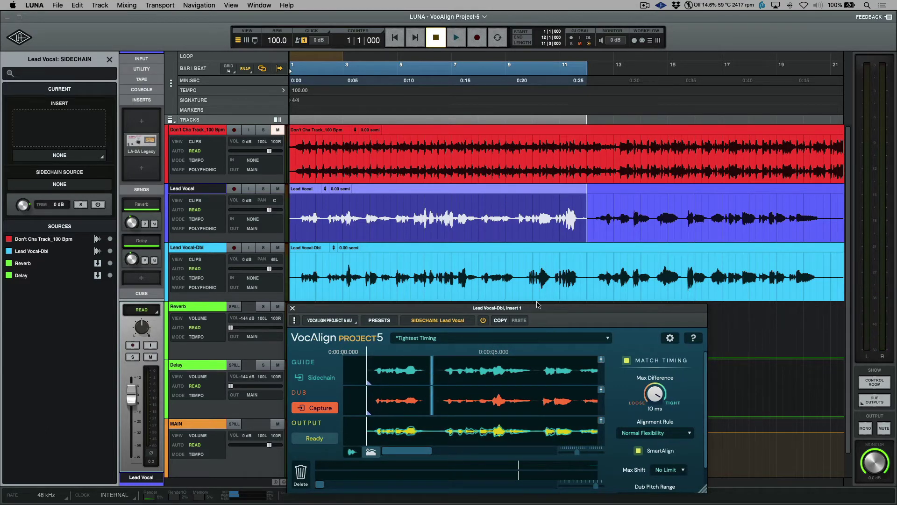
left_click_drag(540, 312, 518, 184)
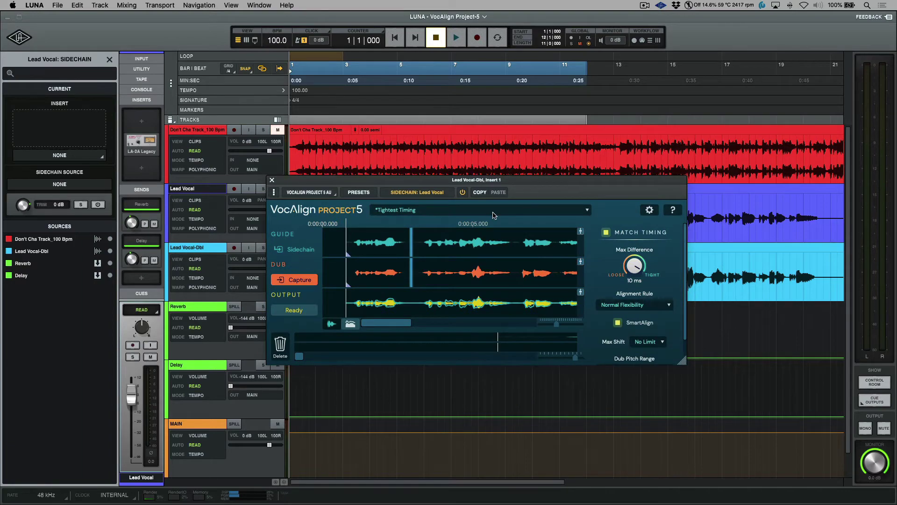
left_click(494, 236)
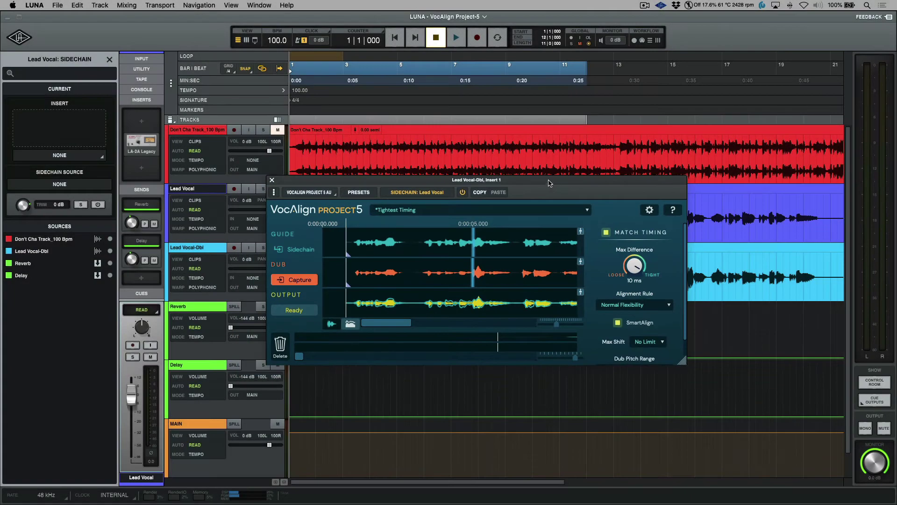
left_click_drag(549, 183, 550, 324)
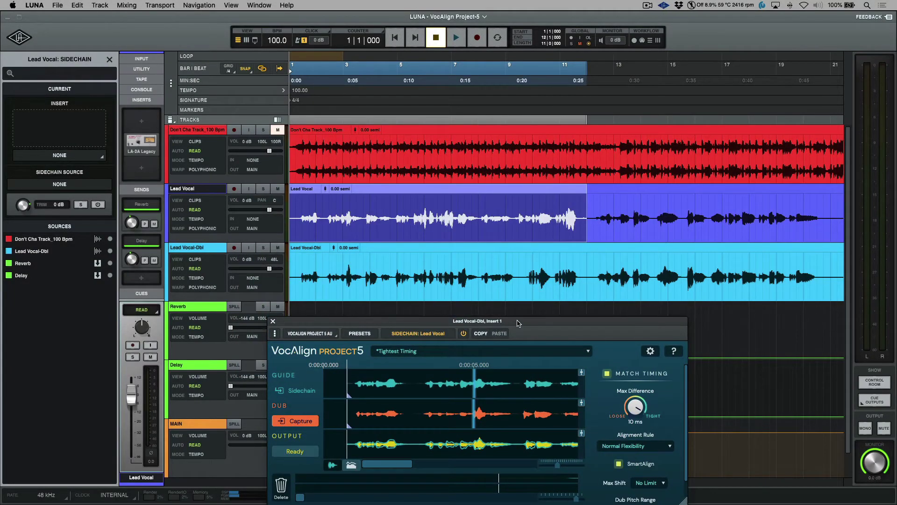
left_click_drag(522, 323, 505, 171)
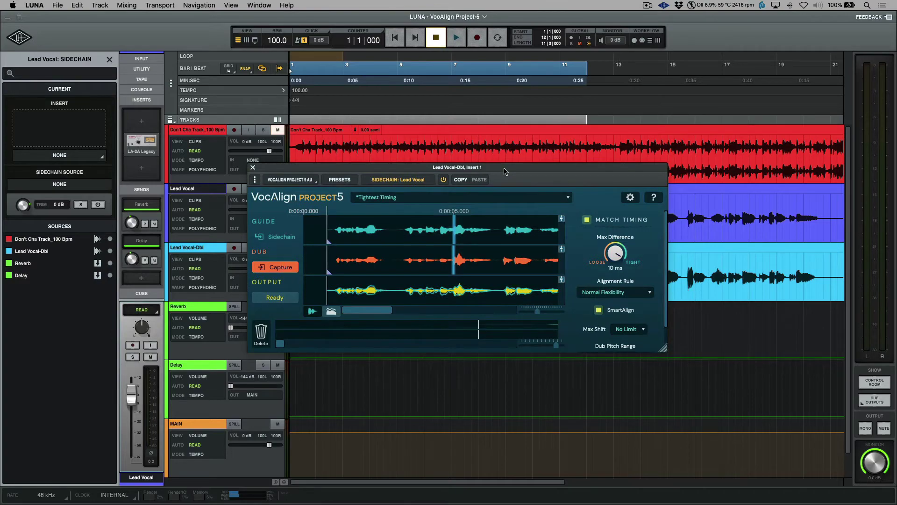
left_click(389, 270)
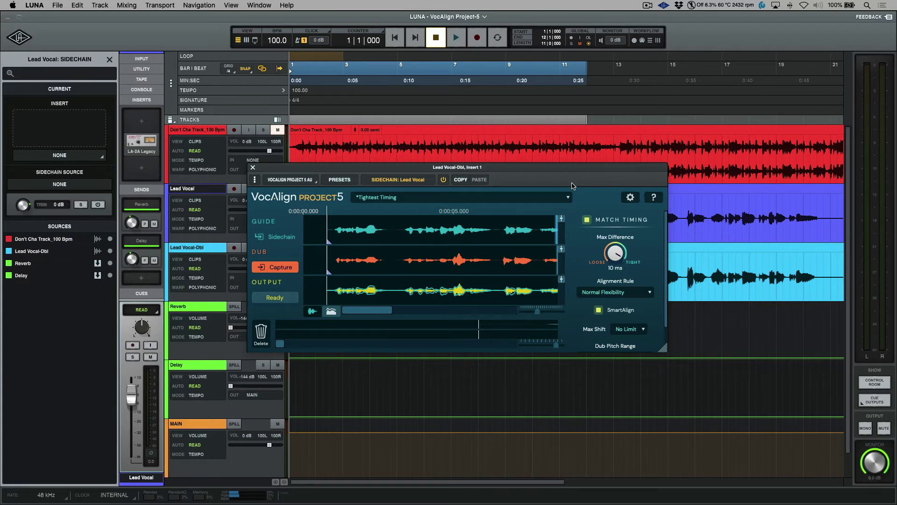
Choose the Tightest Timing preset from VocAlign's preset list
left_click(566, 197)
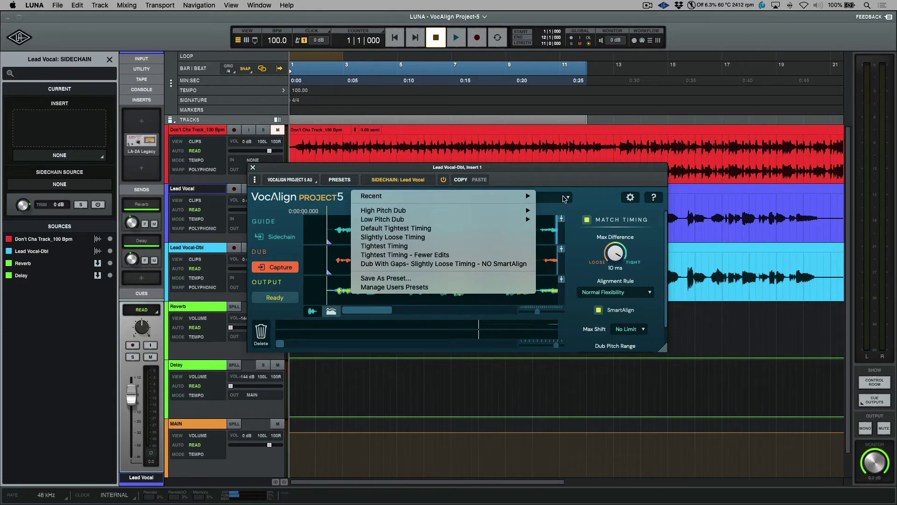
left_click(460, 247)
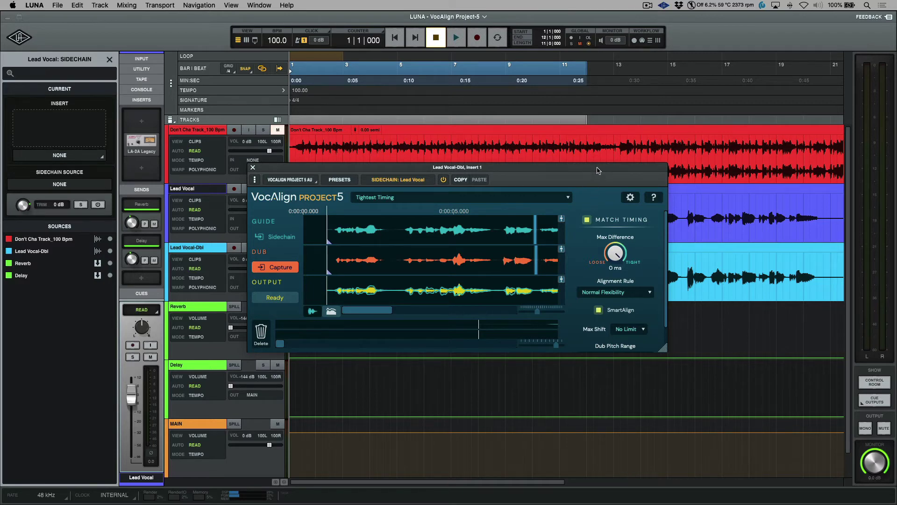
left_click_drag(597, 170, 640, 310)
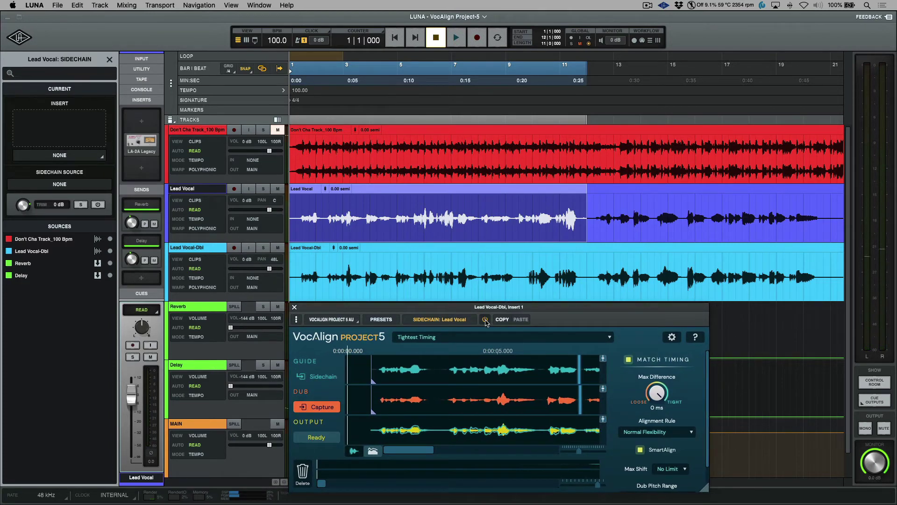
key("space")
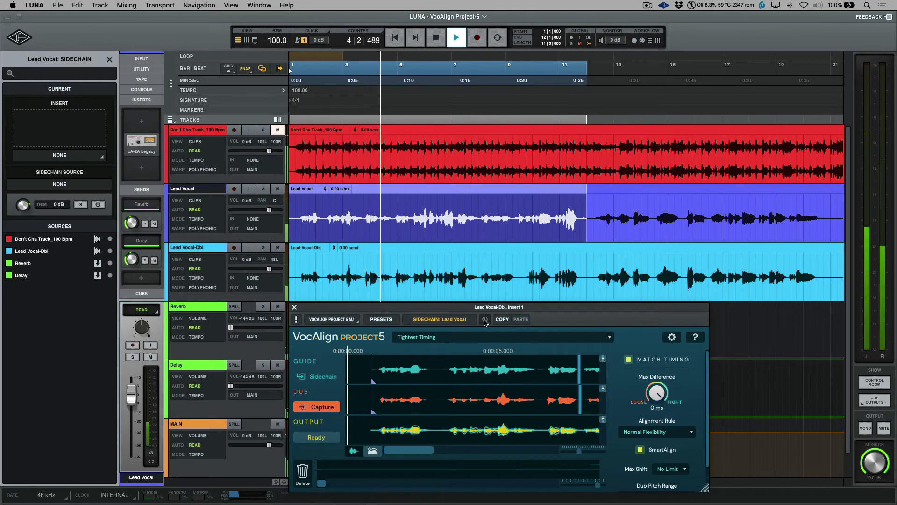
key("space")
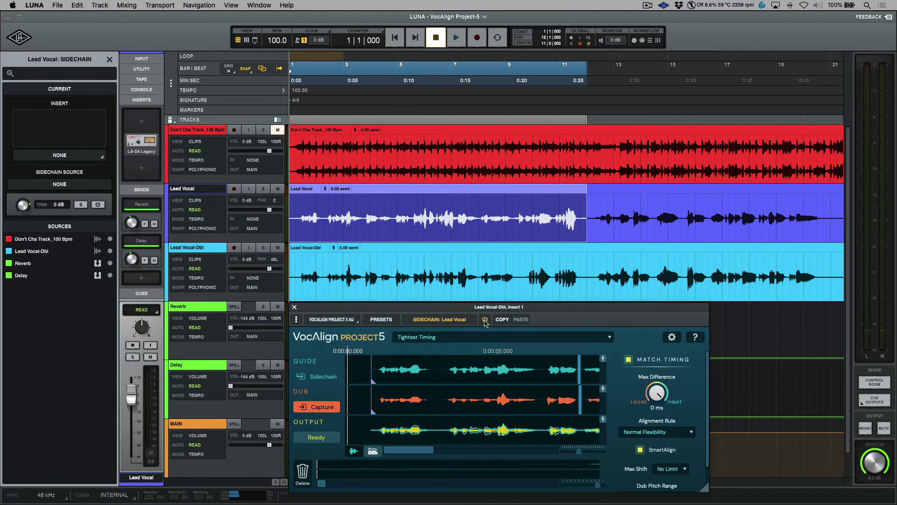
key("space")
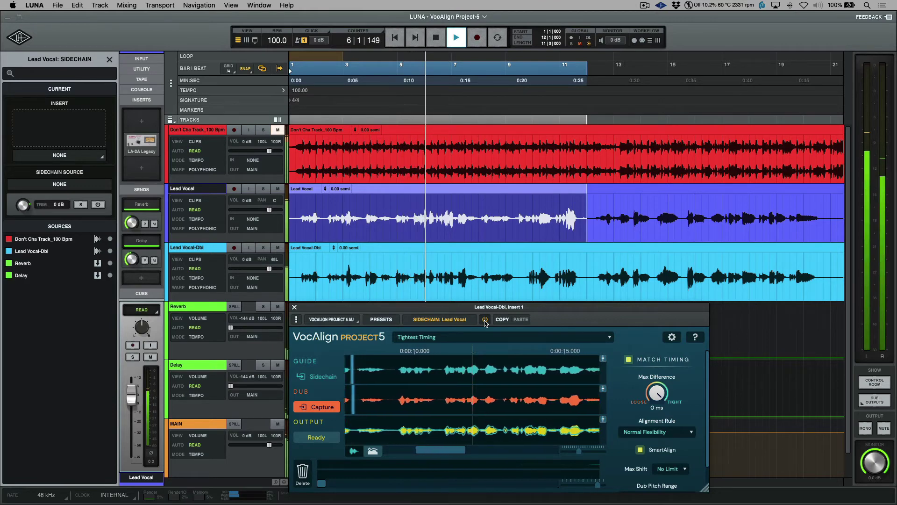
key("space")
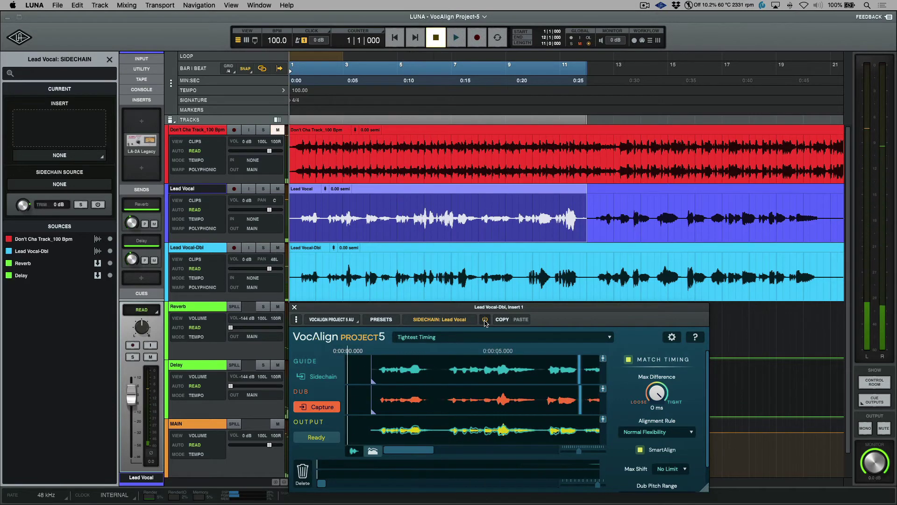
left_click(486, 209)
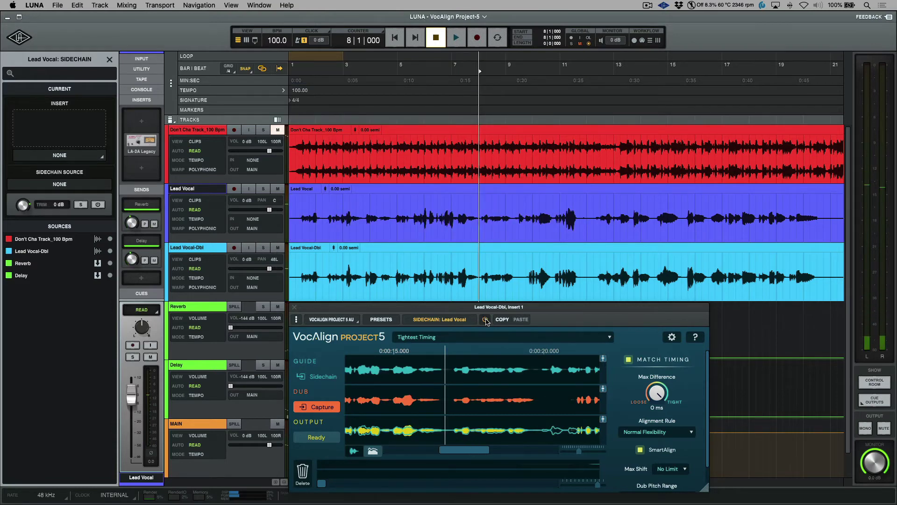
key("space")
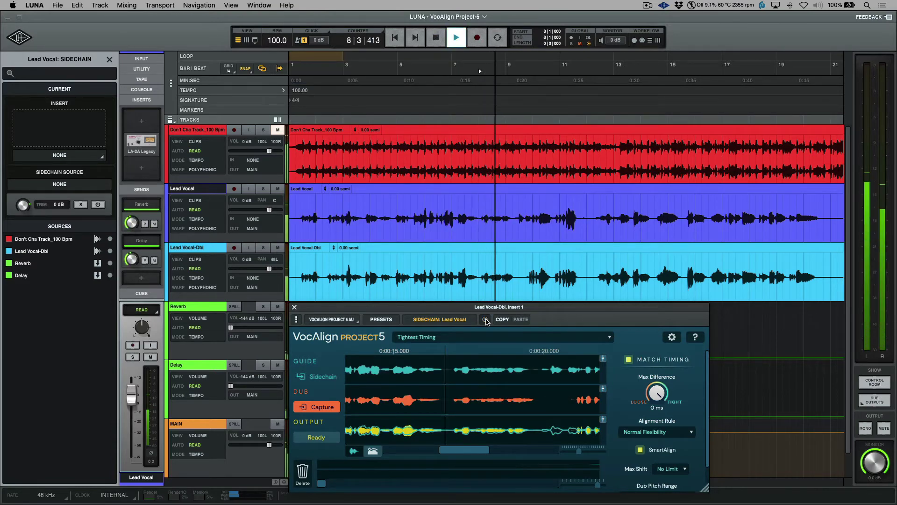
key("space")
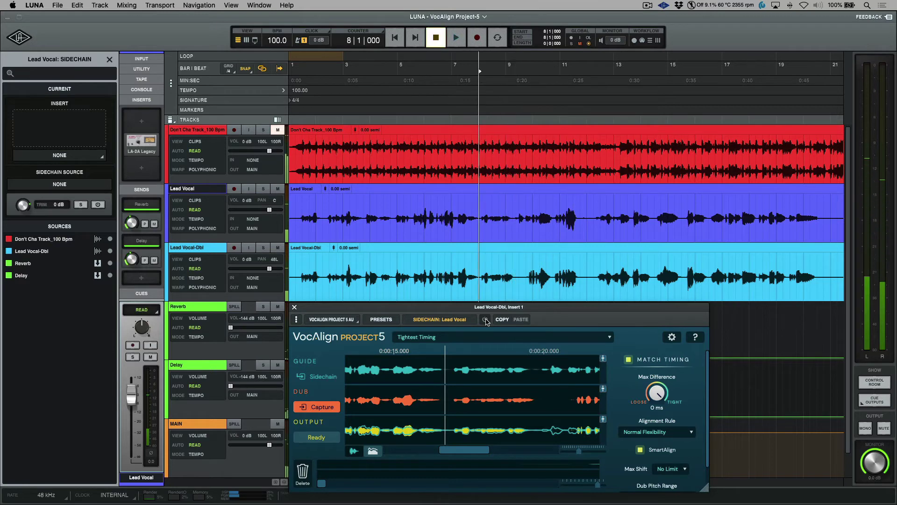
key("space")
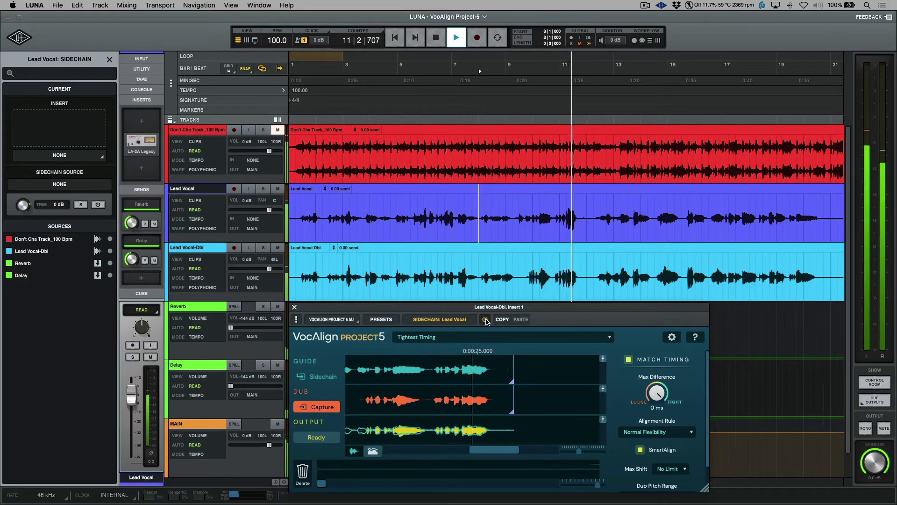
key("space")
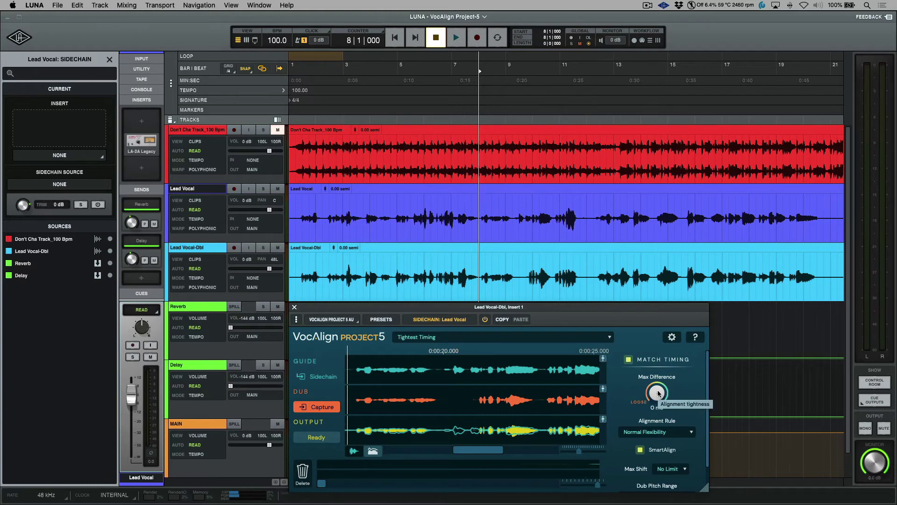
Nudge Max Difference up to 6 ms and back to 0 ms, then close VocAlign
scroll(658, 393, "up", 2)
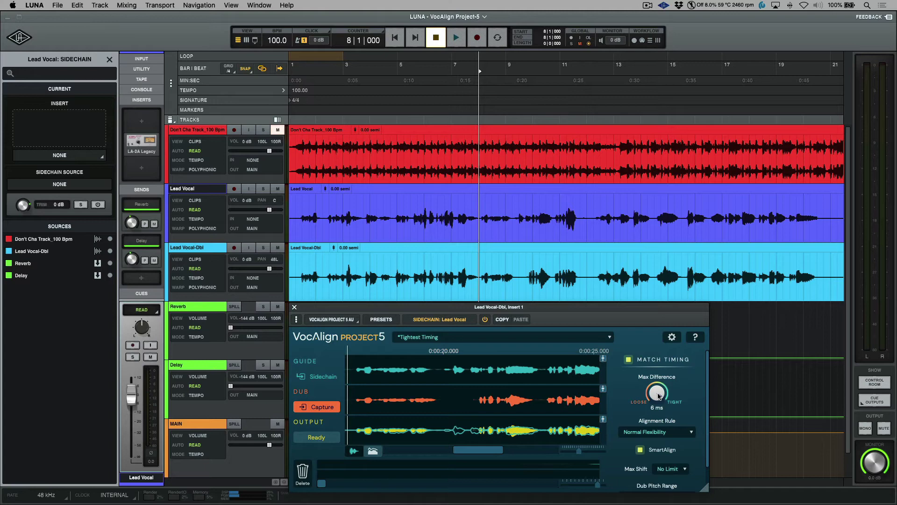
scroll(658, 394, "down", 2)
key("super+w")
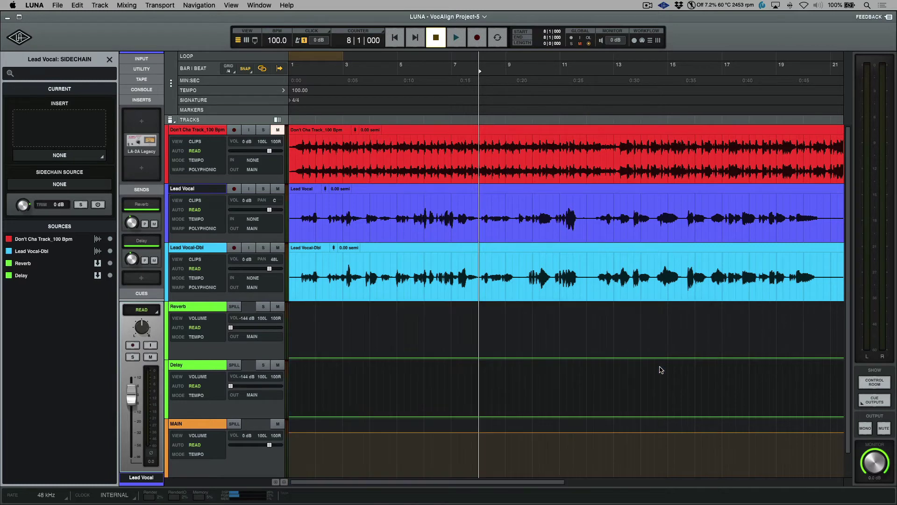
Show the mixer and inspect the insert slots on the vocal channels
key("super+equal")
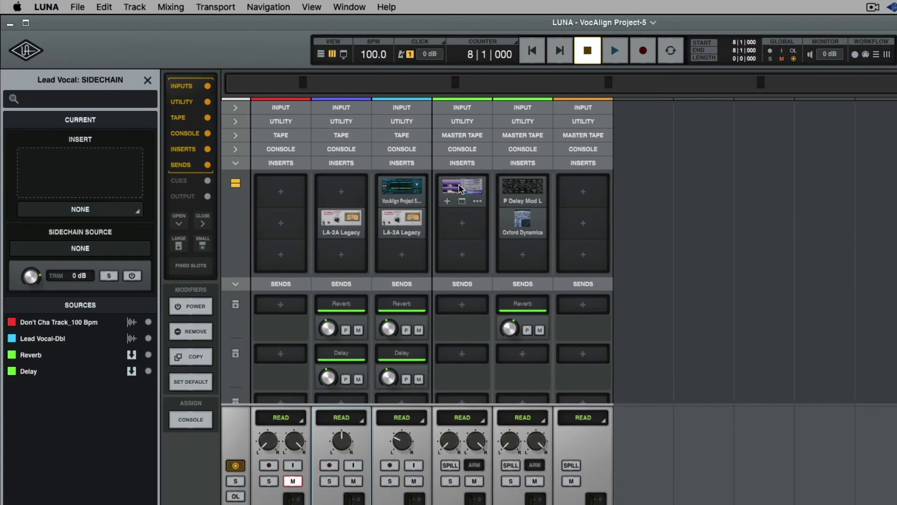
mouse_move(390, 166)
mouse_move(342, 217)
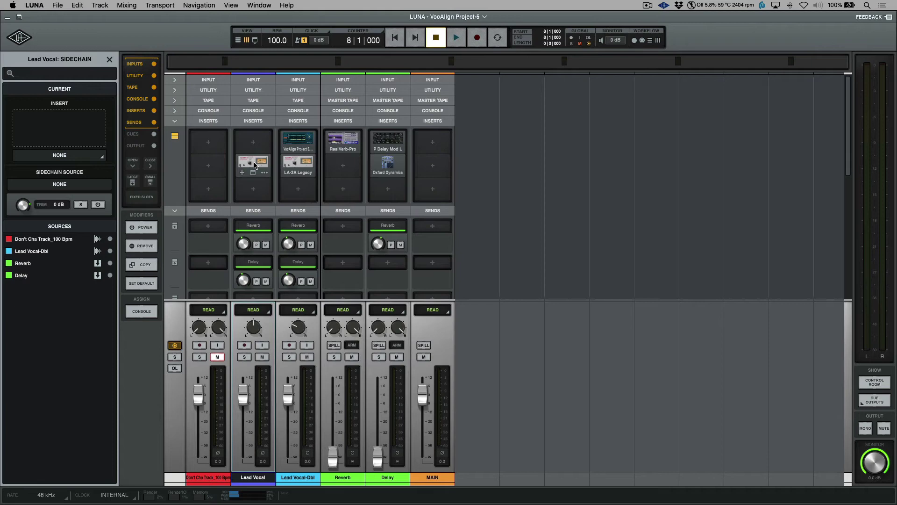
Bypass the LA-2A Legacy insert on Lead Vocal-Dbl in the mixer, then return to the tracks
key("super+equal")
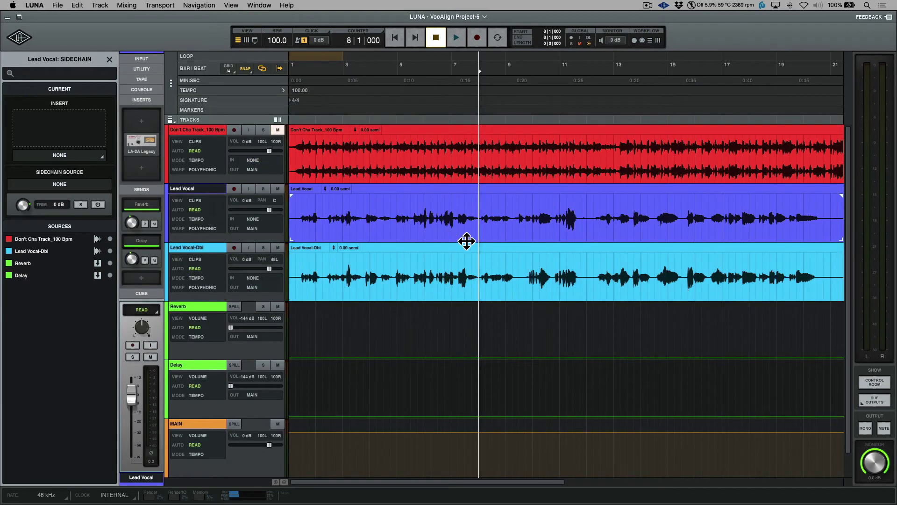
left_click(489, 287)
key("super+equal")
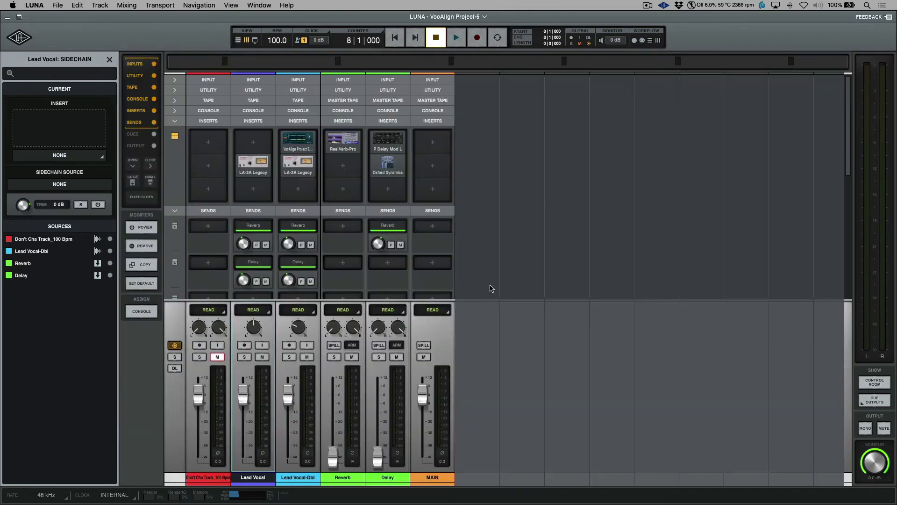
mouse_move(300, 165)
left_click(302, 167)
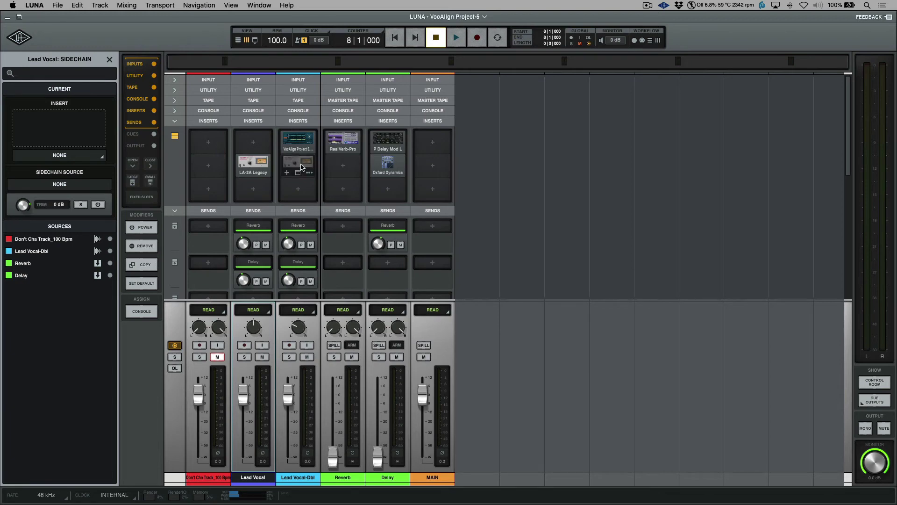
key("super+equal")
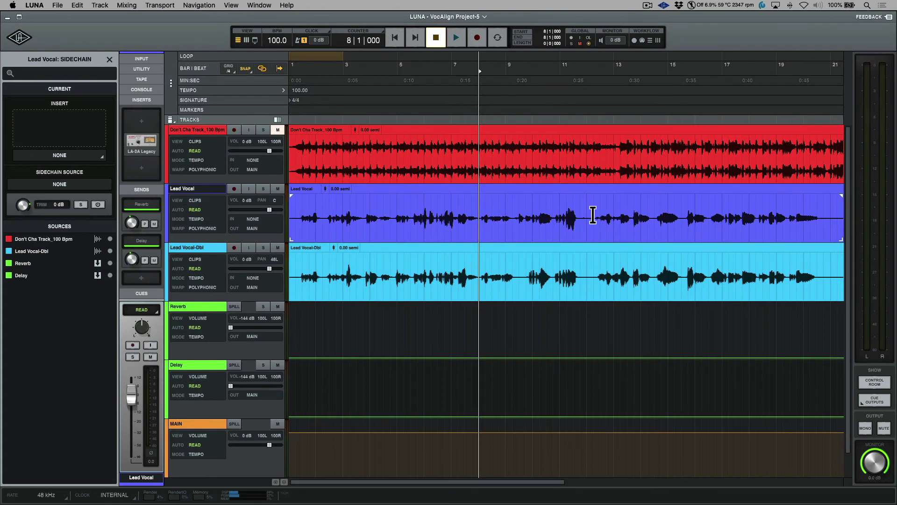
Select bars 1–12 on Lead Vocal-Dbl and open the File > Export > Mixdown panel
left_click_drag(586, 215, 280, 221)
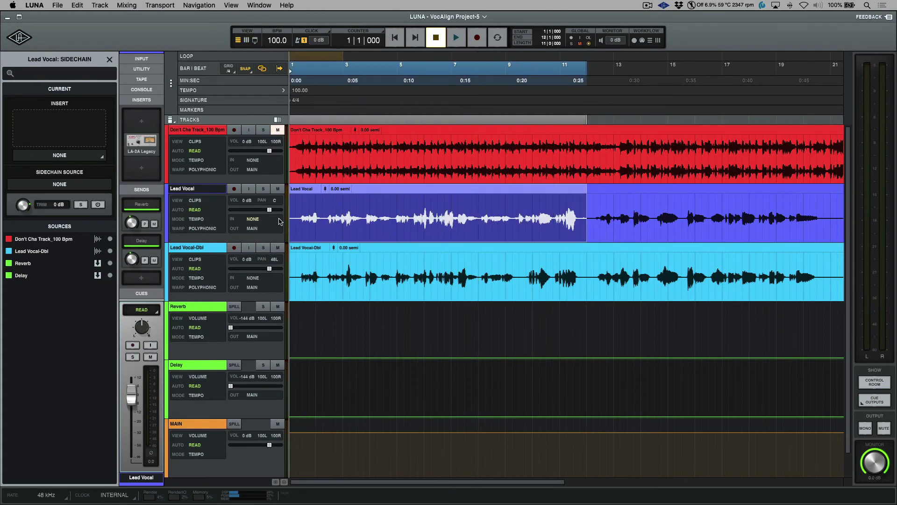
left_click(214, 250)
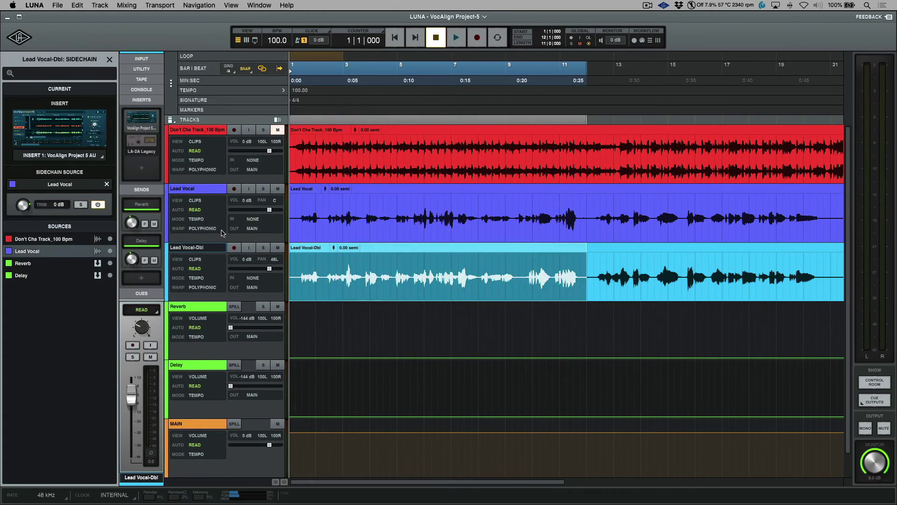
left_click(58, 6)
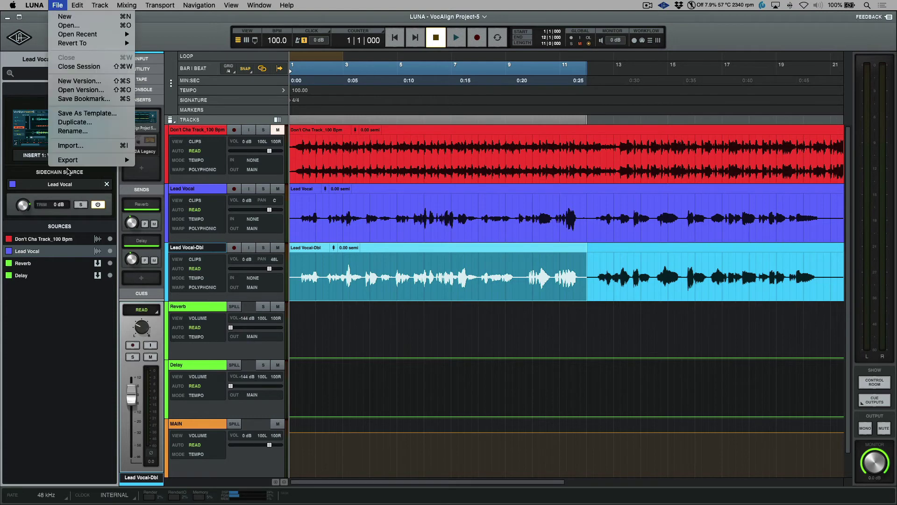
mouse_move(101, 160)
left_click(171, 159)
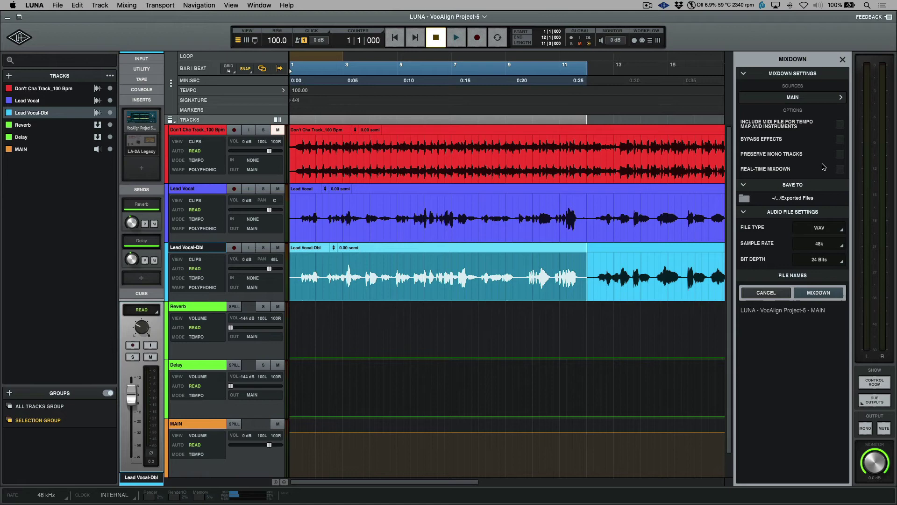
Enable Preserve Mono Tracks and change the mixdown source from MAIN to Lead Vocal-Dbl
left_click(839, 154)
left_click(838, 99)
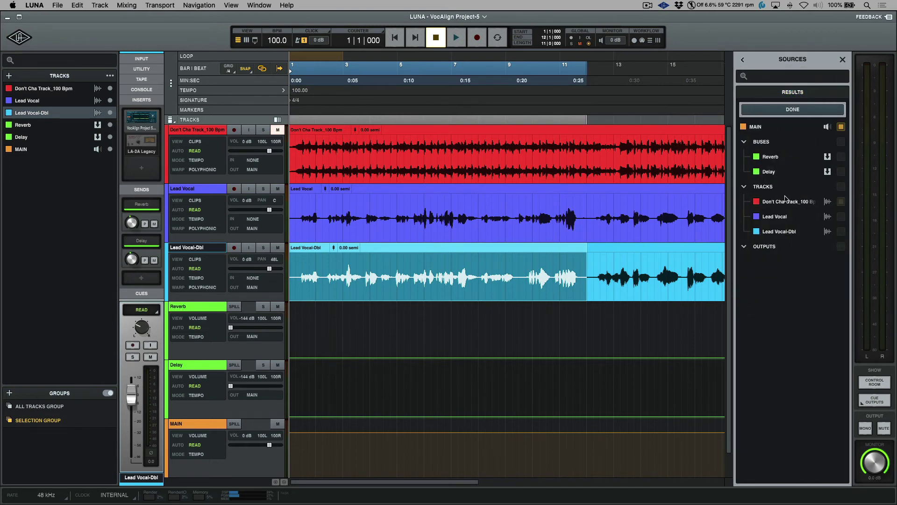
left_click(839, 128)
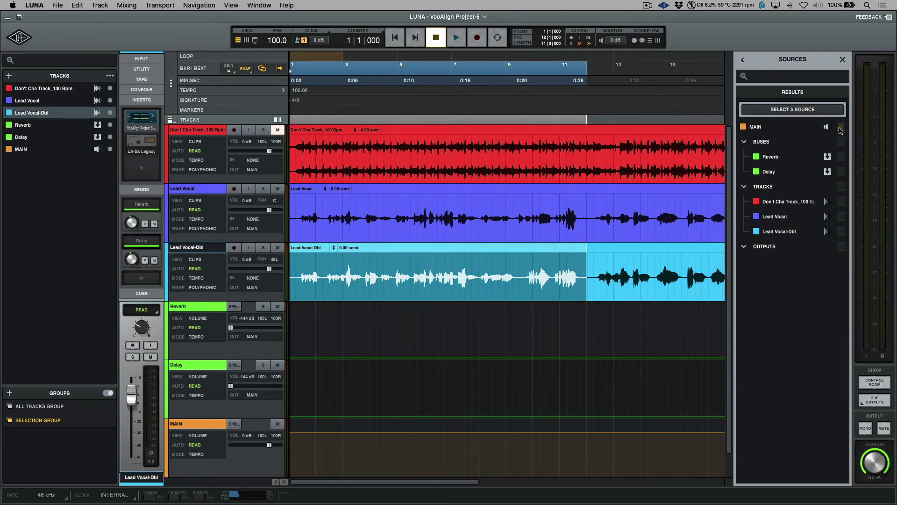
left_click(841, 232)
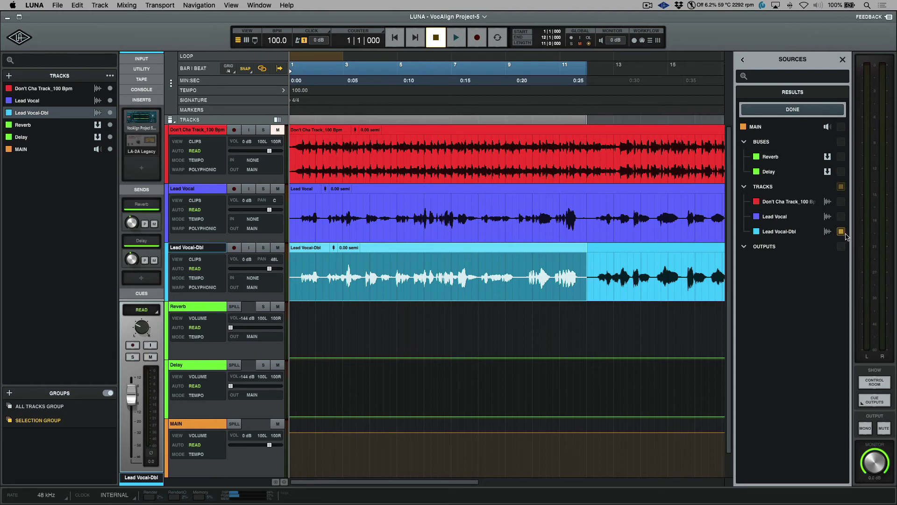
left_click(800, 111)
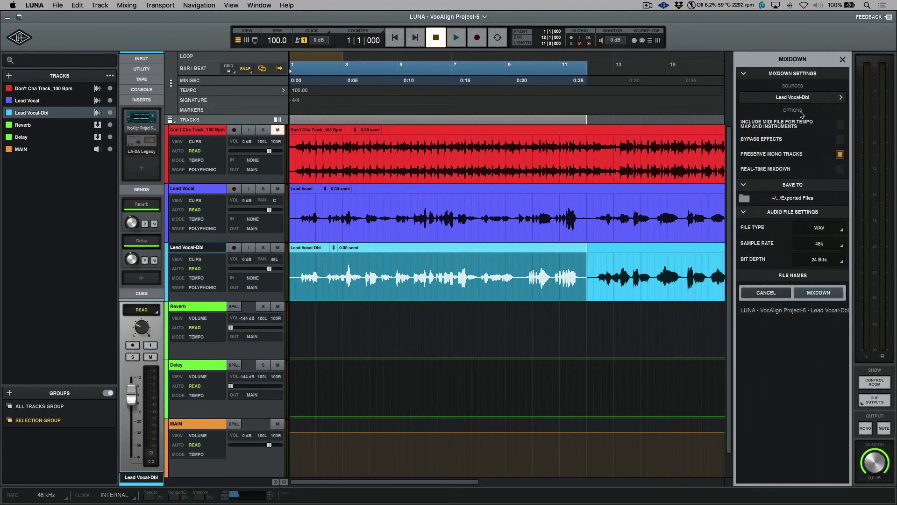
Rename the output file to Lead Vocal-Dbl_0ms Alignment and render the WAV mixdown
left_click(800, 311)
left_click(809, 309)
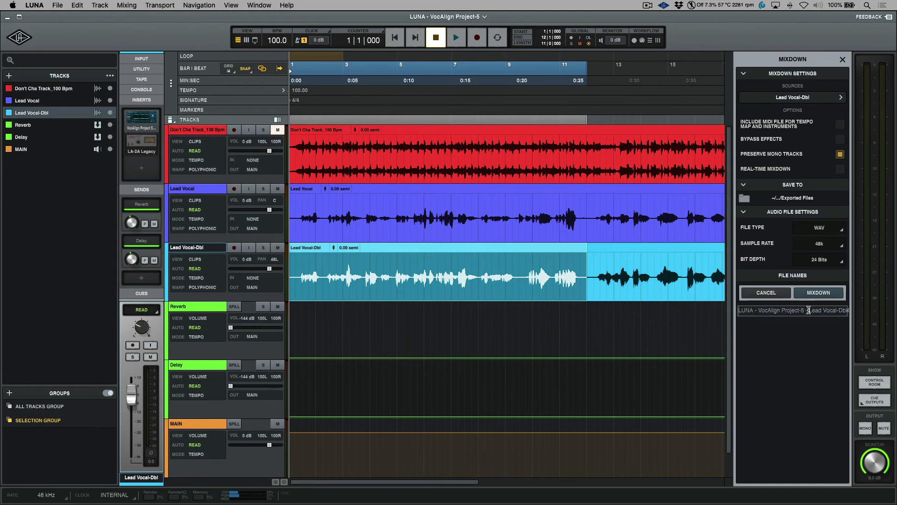
left_click_drag(809, 310, 740, 311)
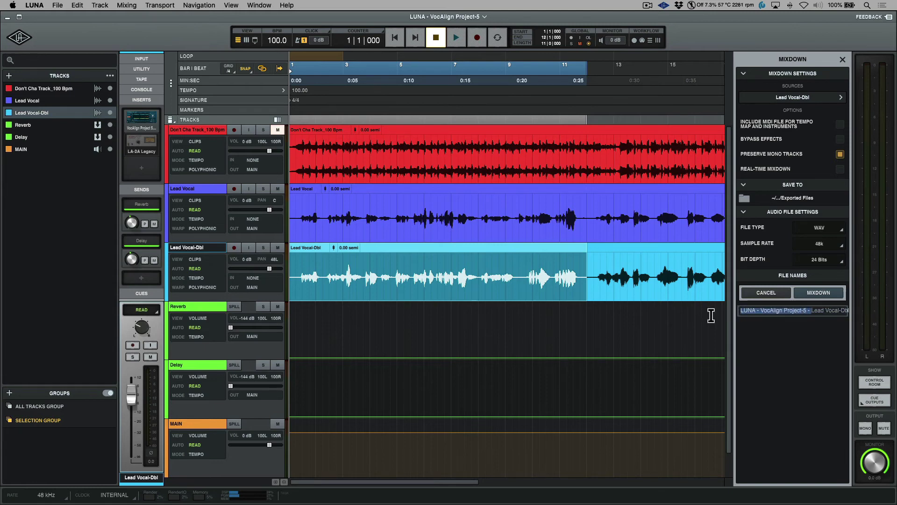
key("BackSpace")
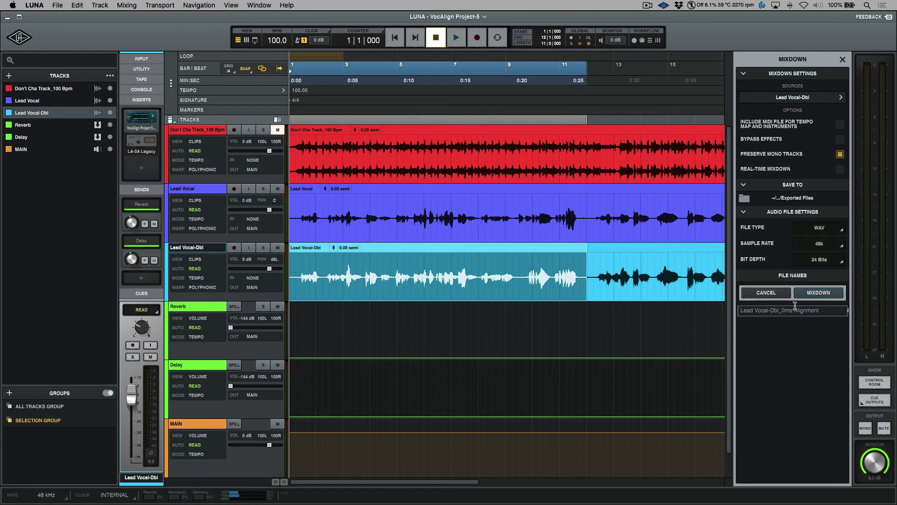
left_click(804, 298)
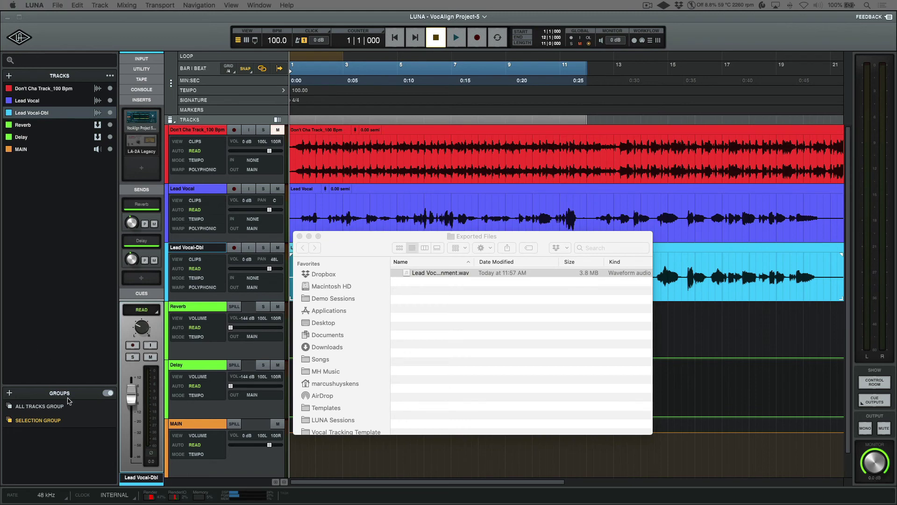
Move the Exported Files Finder window aside and show LUNA's Versions column
left_click(355, 240)
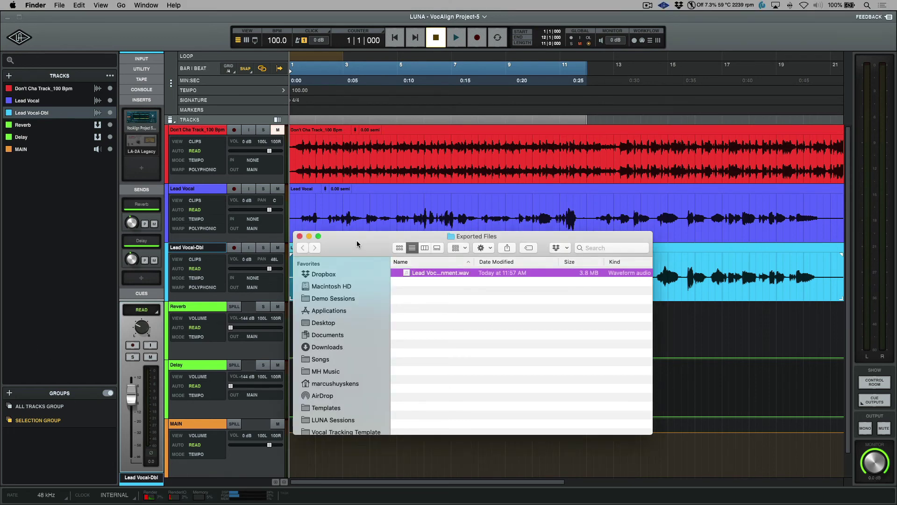
left_click_drag(357, 240, 517, 206)
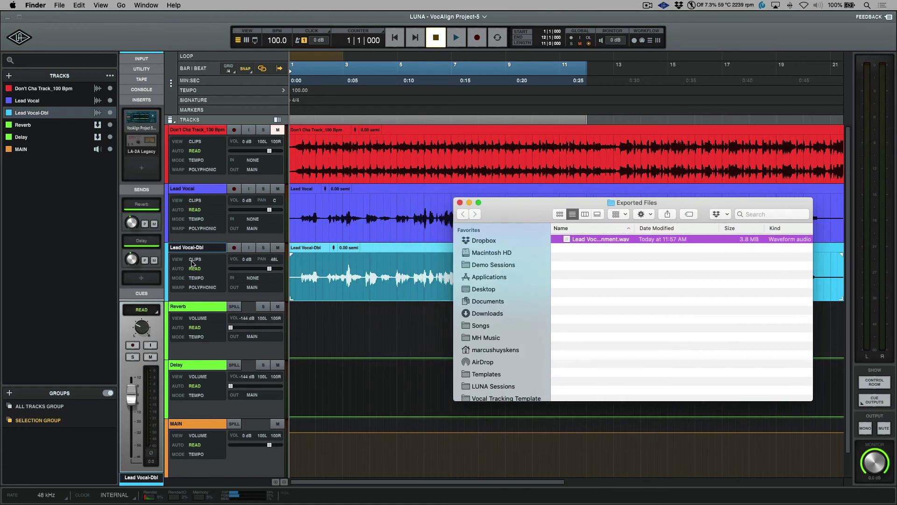
left_click(284, 293)
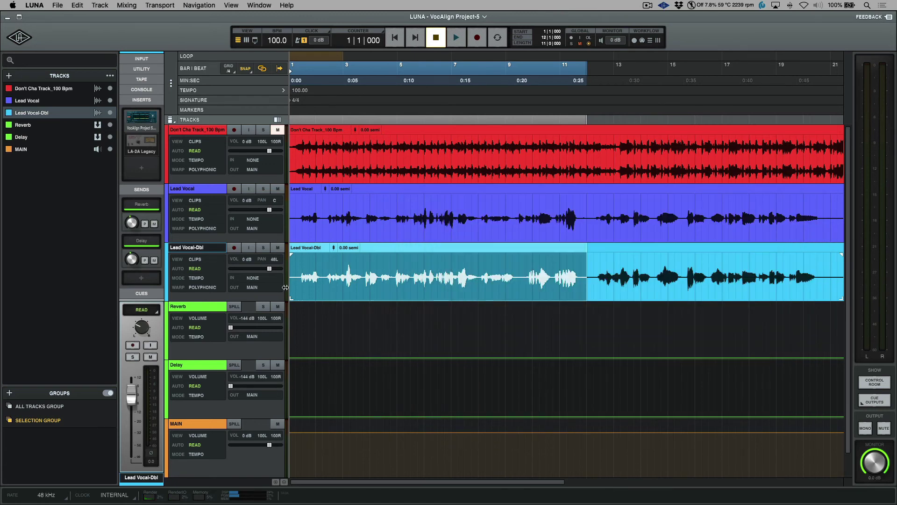
key("v")
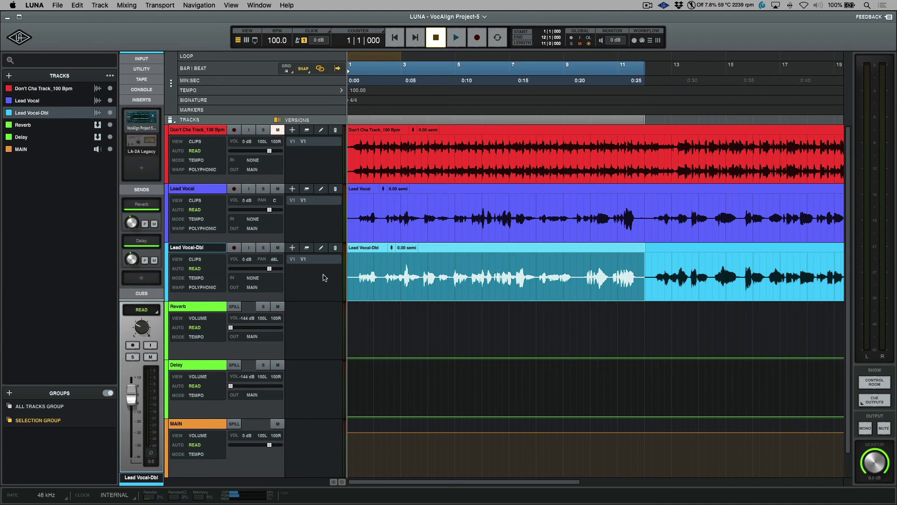
Add a V2 version named Aligned to Lead Vocal-Dbl and import the exported WAV onto it
left_click(292, 247)
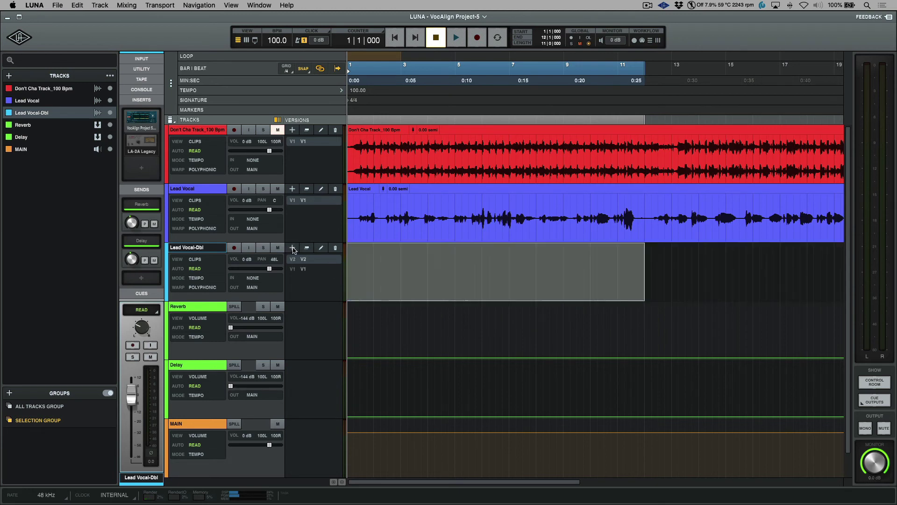
double_click(303, 263)
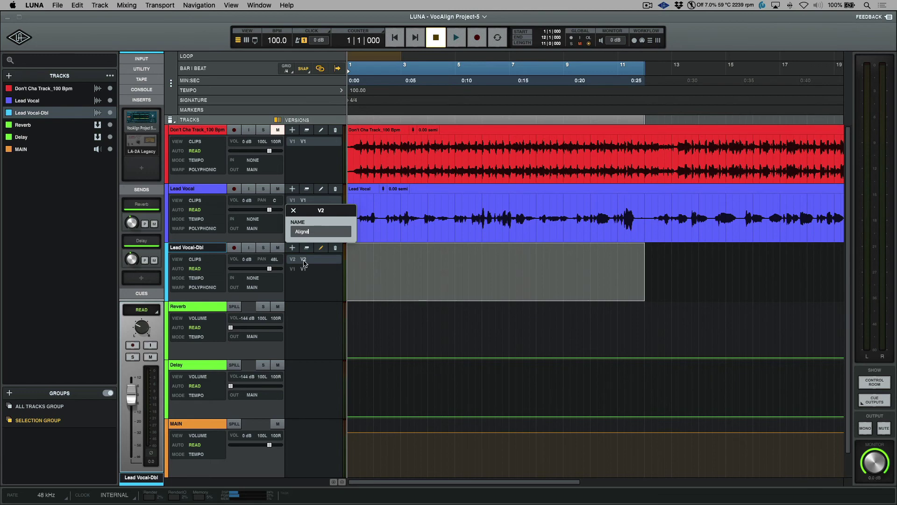
key("Return")
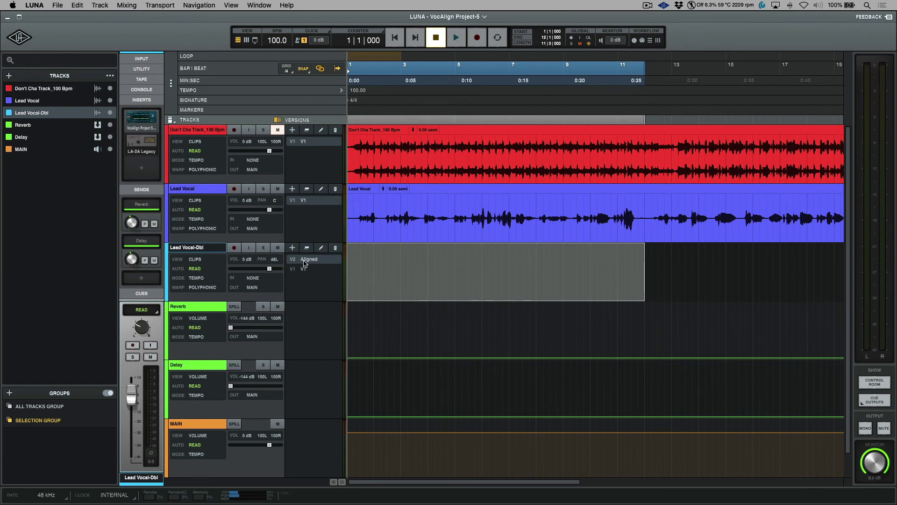
key("super+Tab")
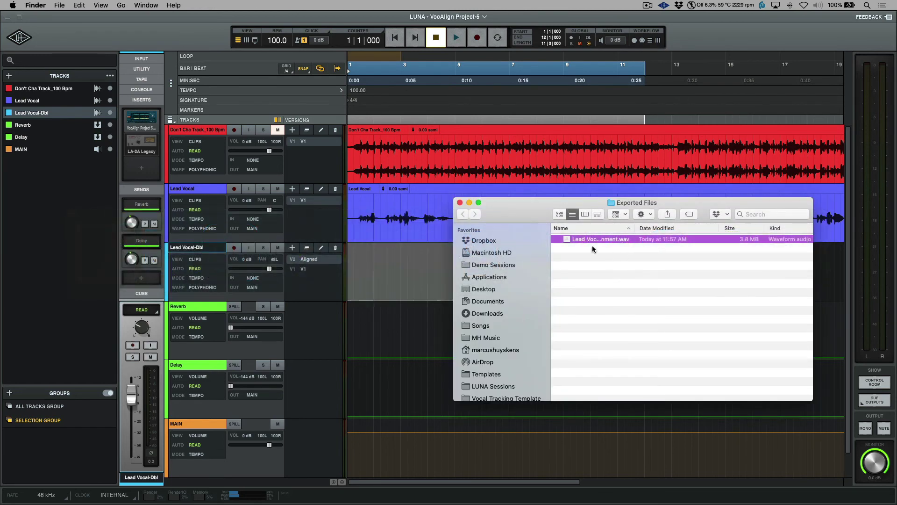
left_click_drag(565, 239, 349, 279)
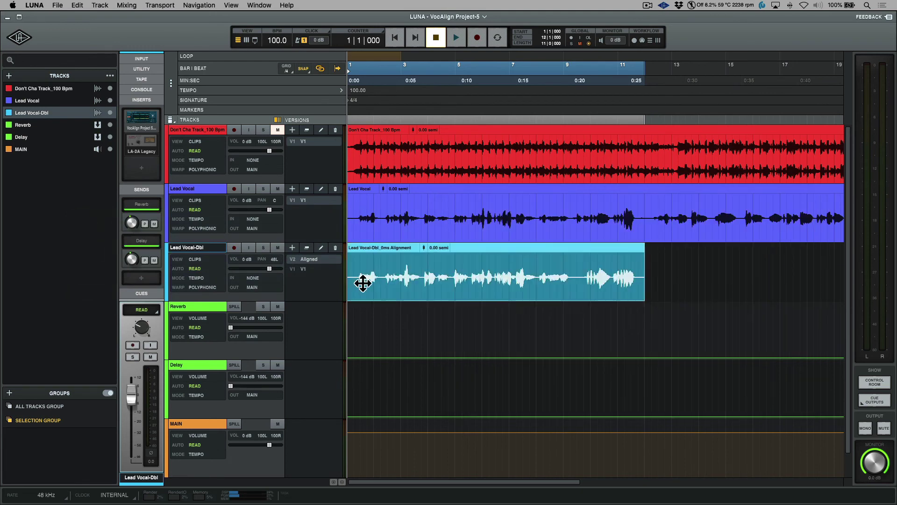
Compare Lead Vocal-Dbl's V1 and Aligned versions, then unmute Don't Cha Track_100 Bpm
left_click(303, 270)
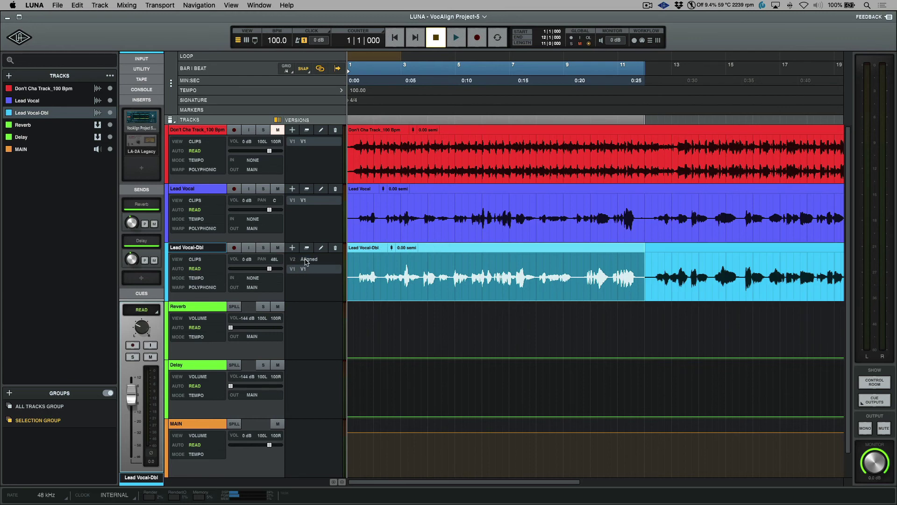
left_click(306, 260)
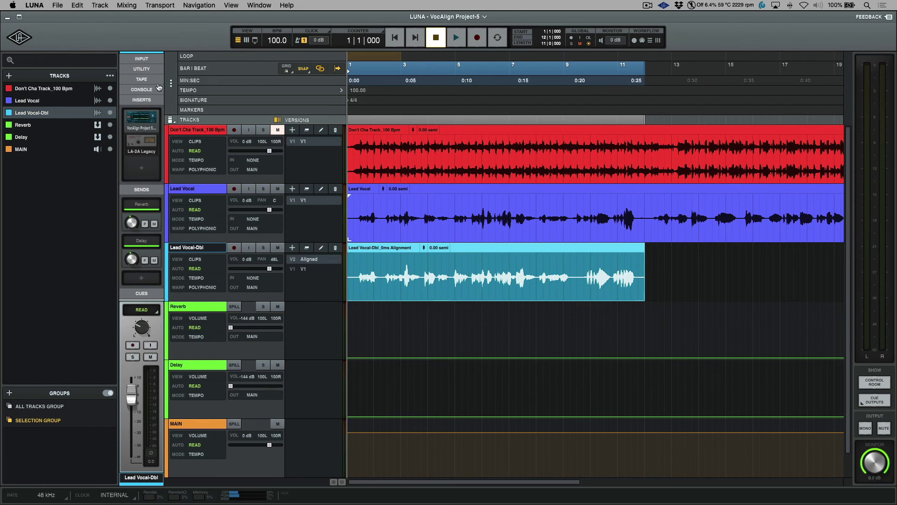
mouse_move(152, 125)
mouse_move(144, 150)
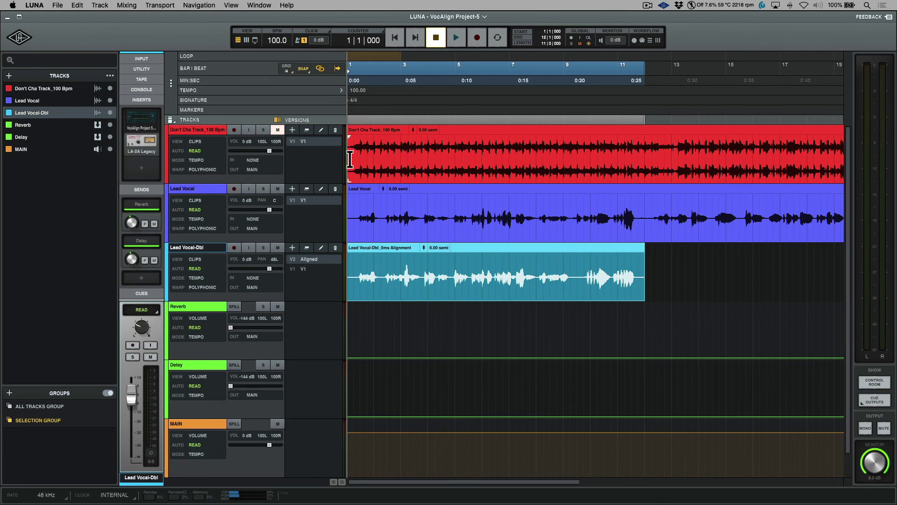
left_click(279, 131)
Solo Lead Vocal and Lead Vocal-Dbl, keep Reverb and Delay returns at -144 dB, and select V1
left_click(246, 318, "alt")
left_click(251, 380, "alt")
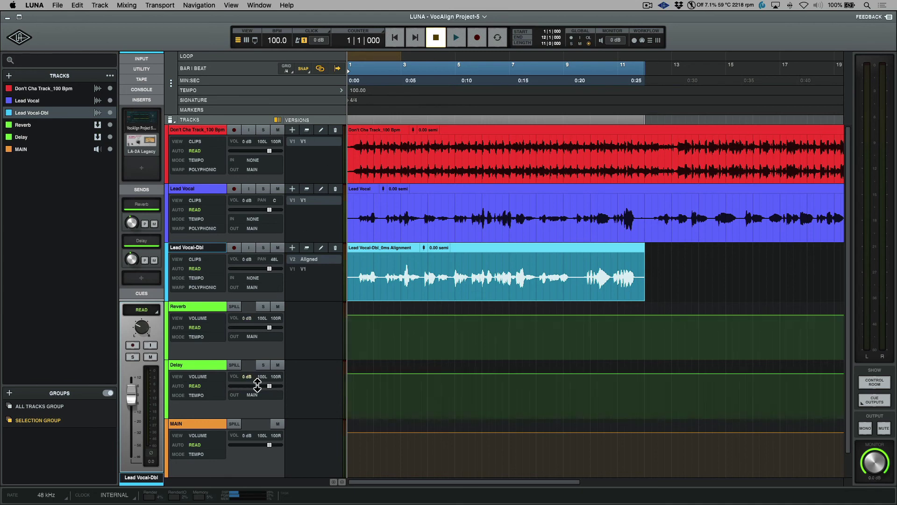
left_click(263, 189)
left_click(264, 248)
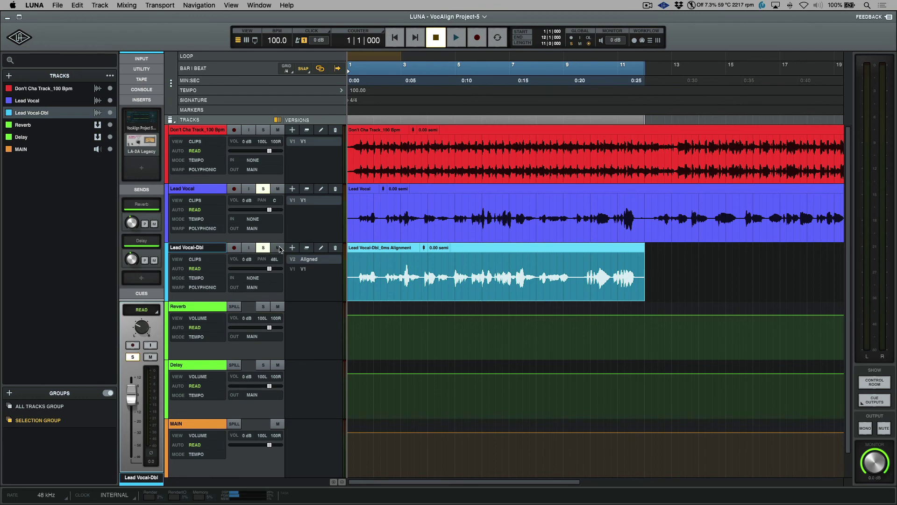
key("super+z")
key("super+z")
left_click(304, 269)
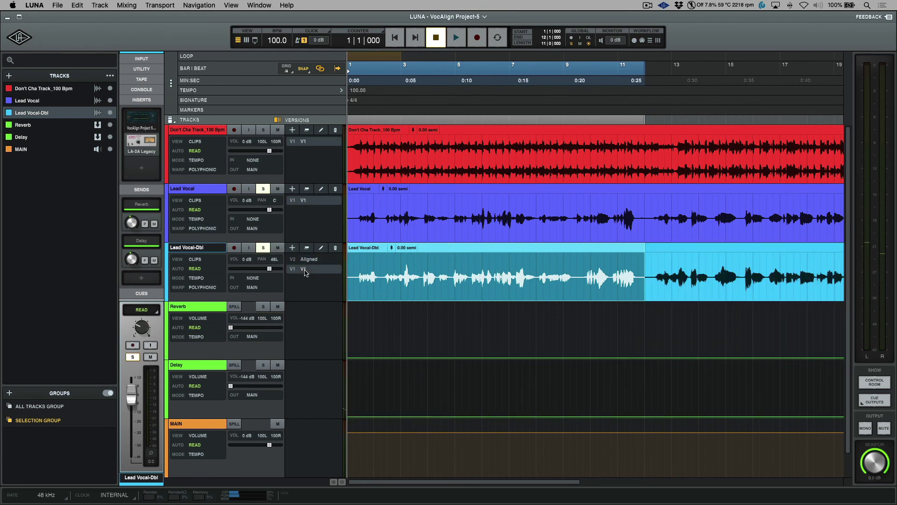
Play the song with the original V1 take, stop, and return the playhead to the start
key("space")
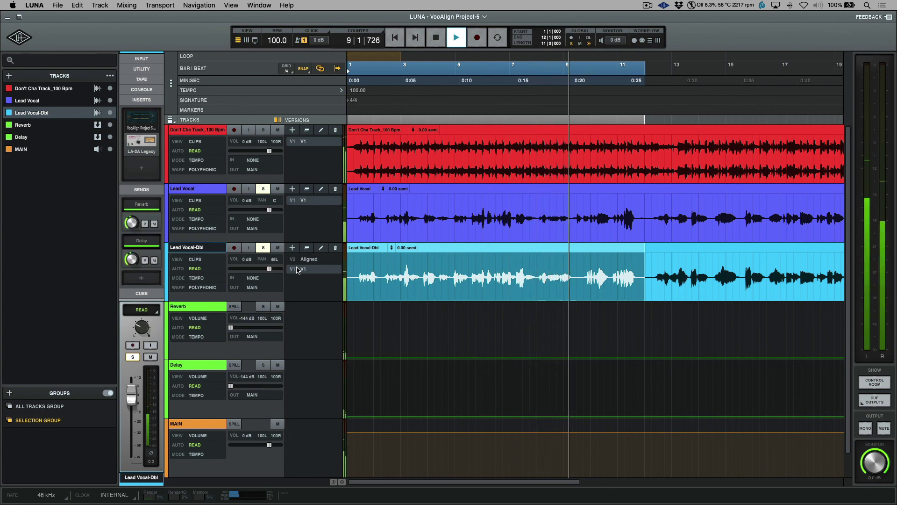
key("space")
key("Return")
Switch Lead Vocal-Dbl to Aligned, play from the start, and mute Lead Vocal mid-playback
left_click(309, 259)
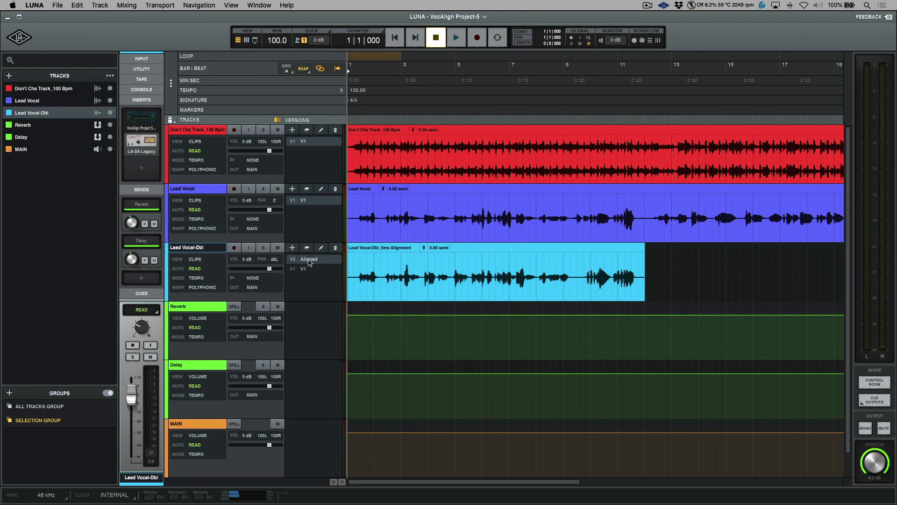
key("space")
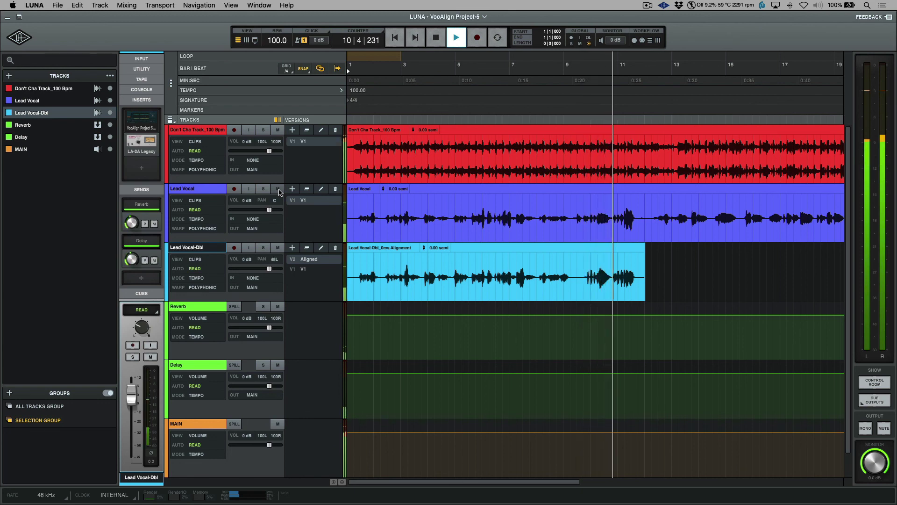
left_click(278, 189)
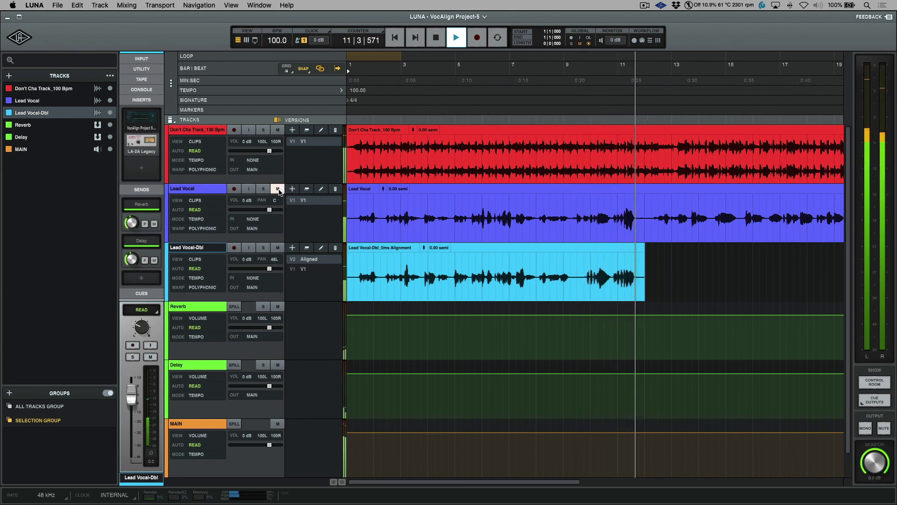